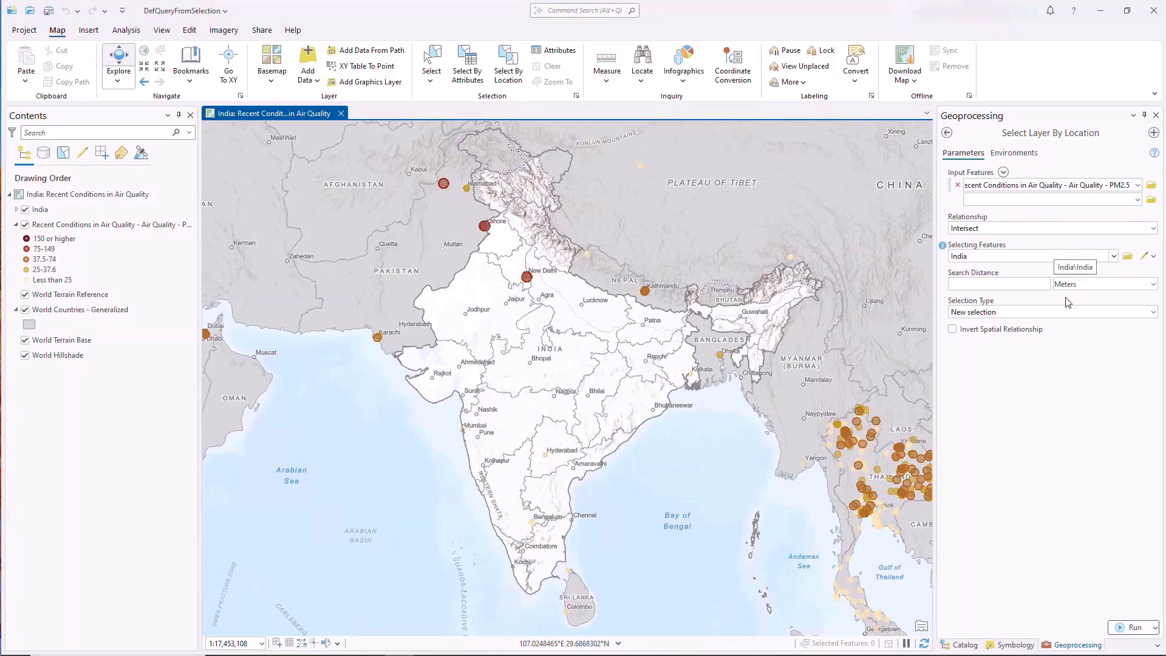
# Select the stations inside India and generate a definition query from that selection on the PM2.5 layer
pyautogui.click(1132, 627)
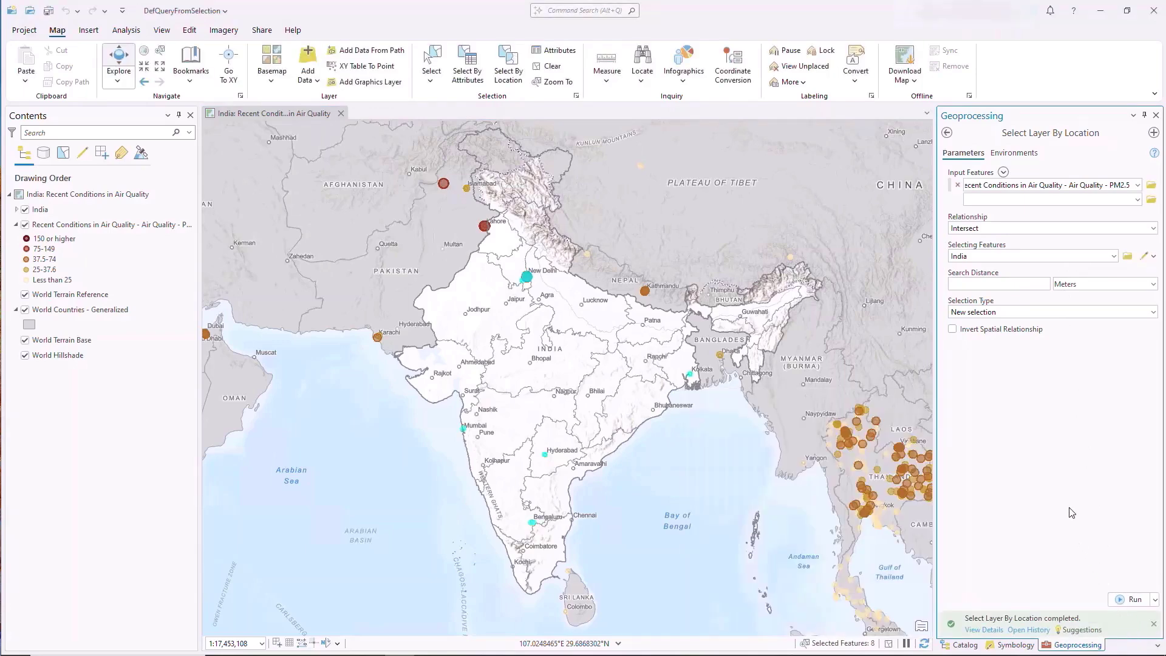
pyautogui.click(947, 133)
pyautogui.click(1003, 186)
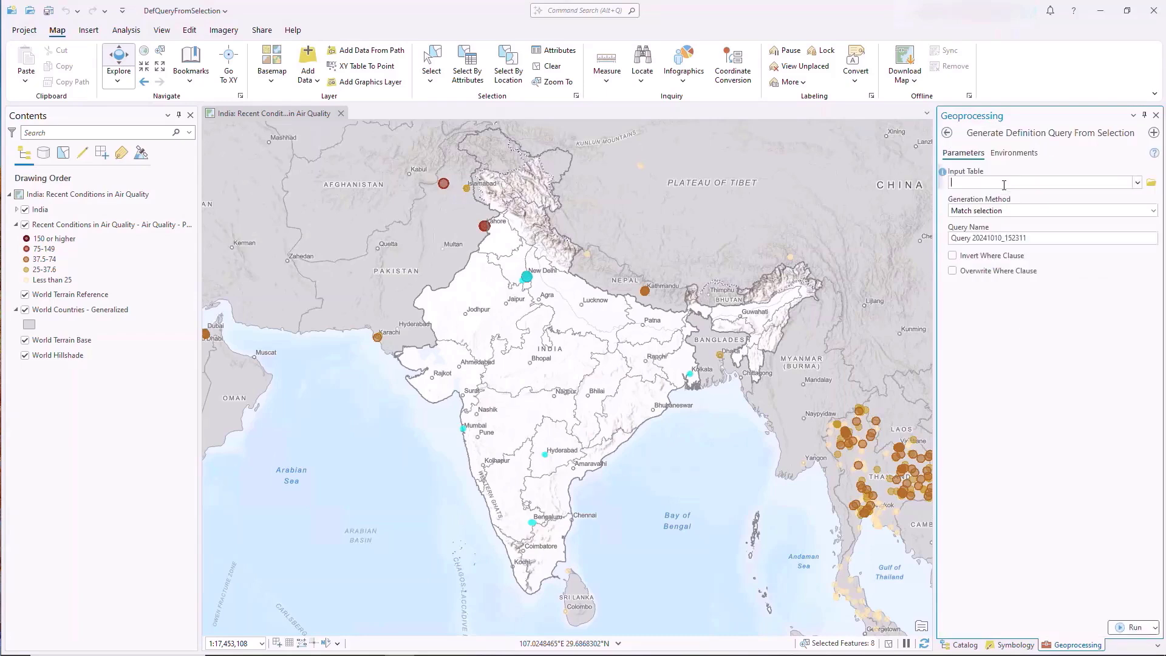
pyautogui.click(1138, 184)
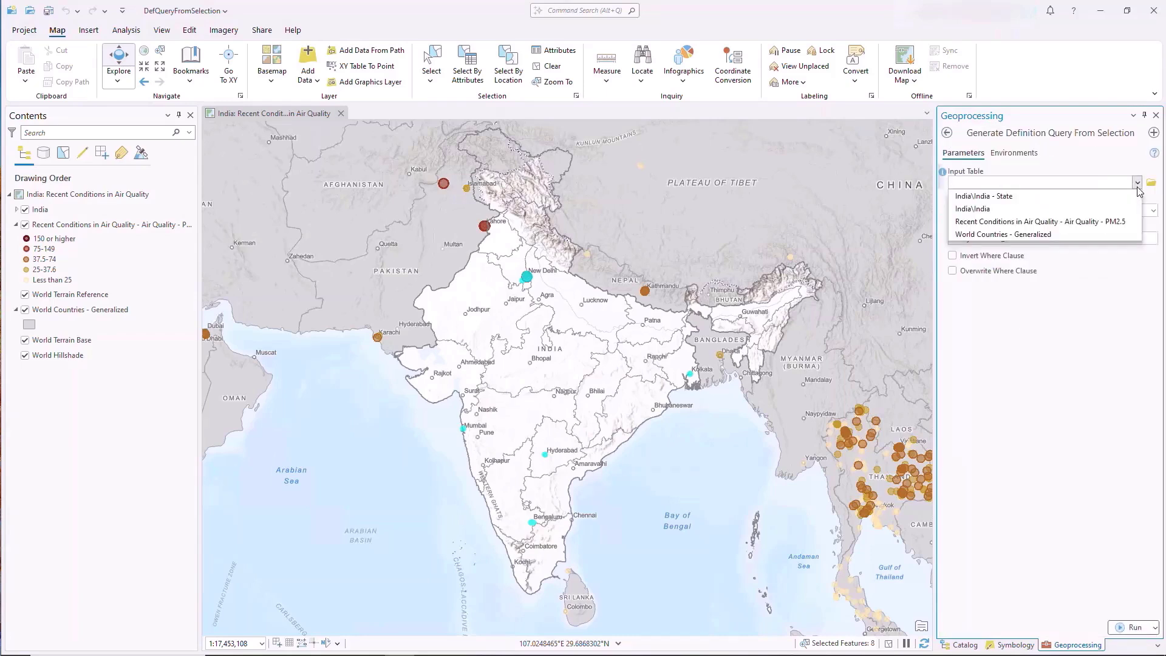
pyautogui.click(1107, 223)
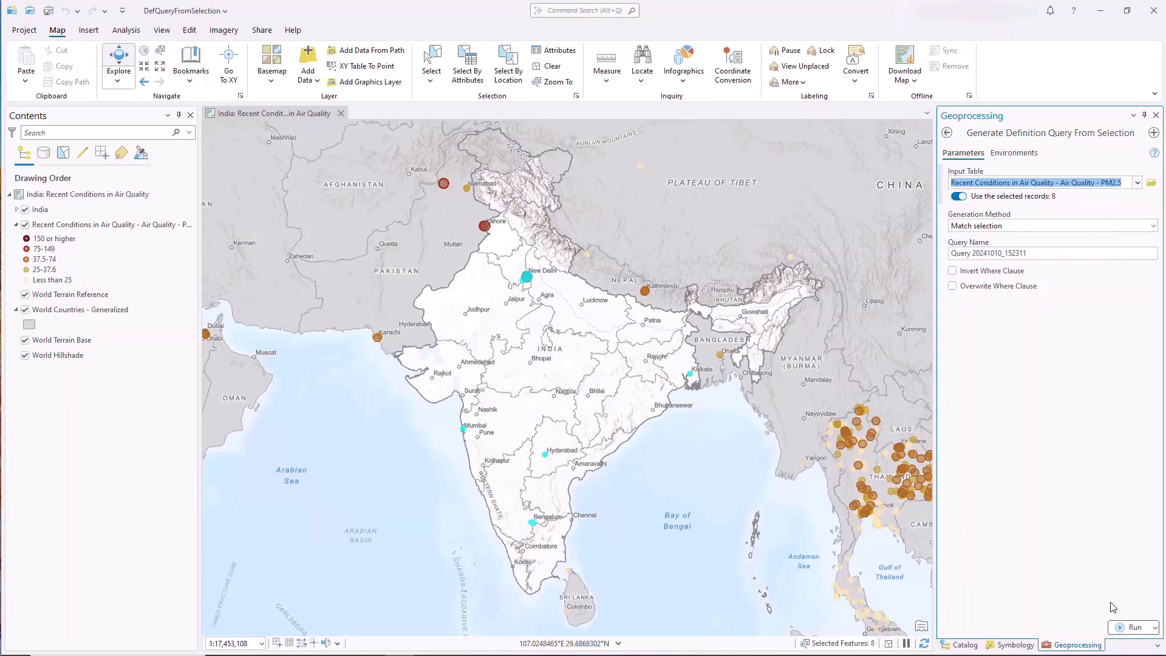
pyautogui.click(1124, 631)
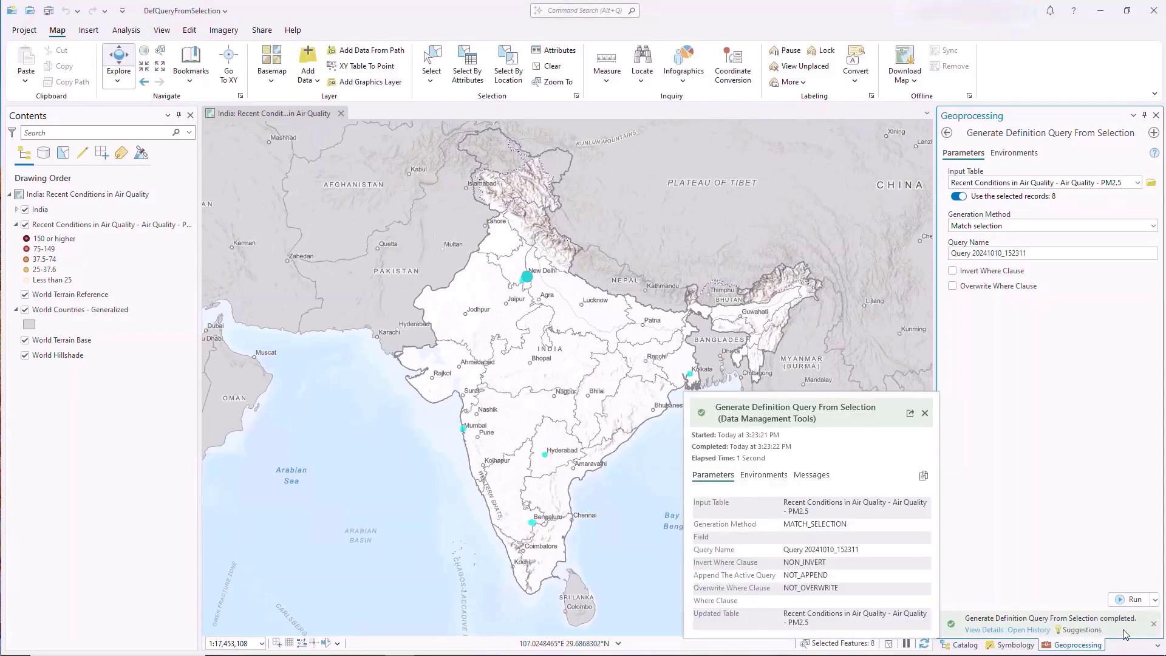
# Edit the PM2.5 layer's generated OBJECTID IN definition query in Layer Properties
pyautogui.rightClick(175, 230)
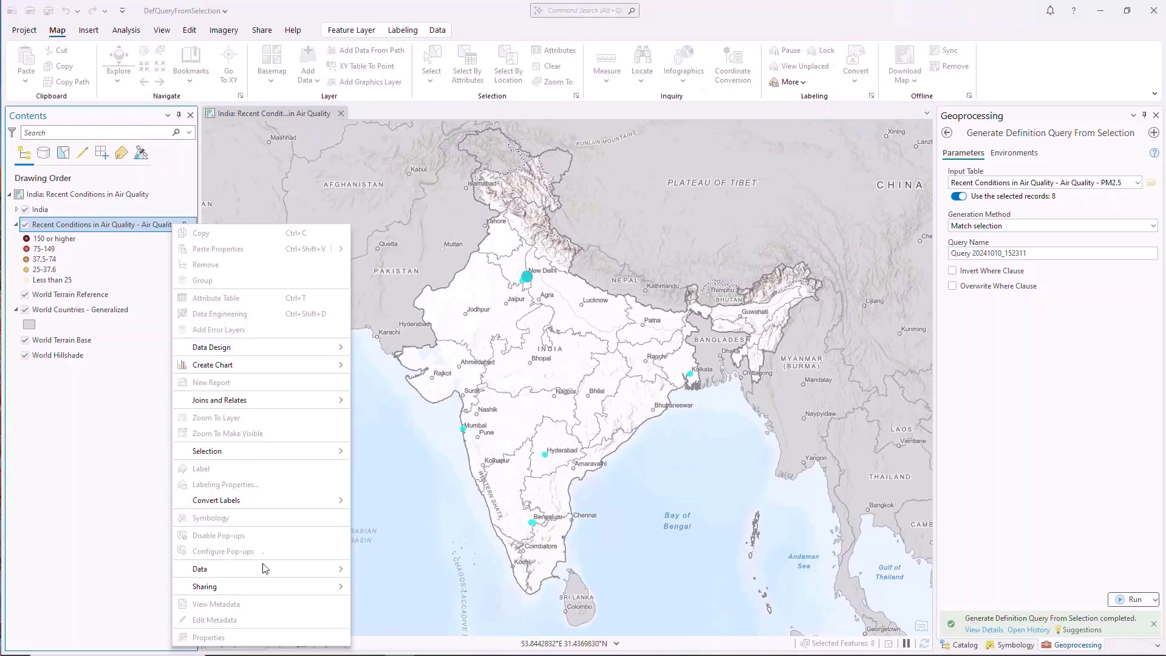
pyautogui.click(273, 637)
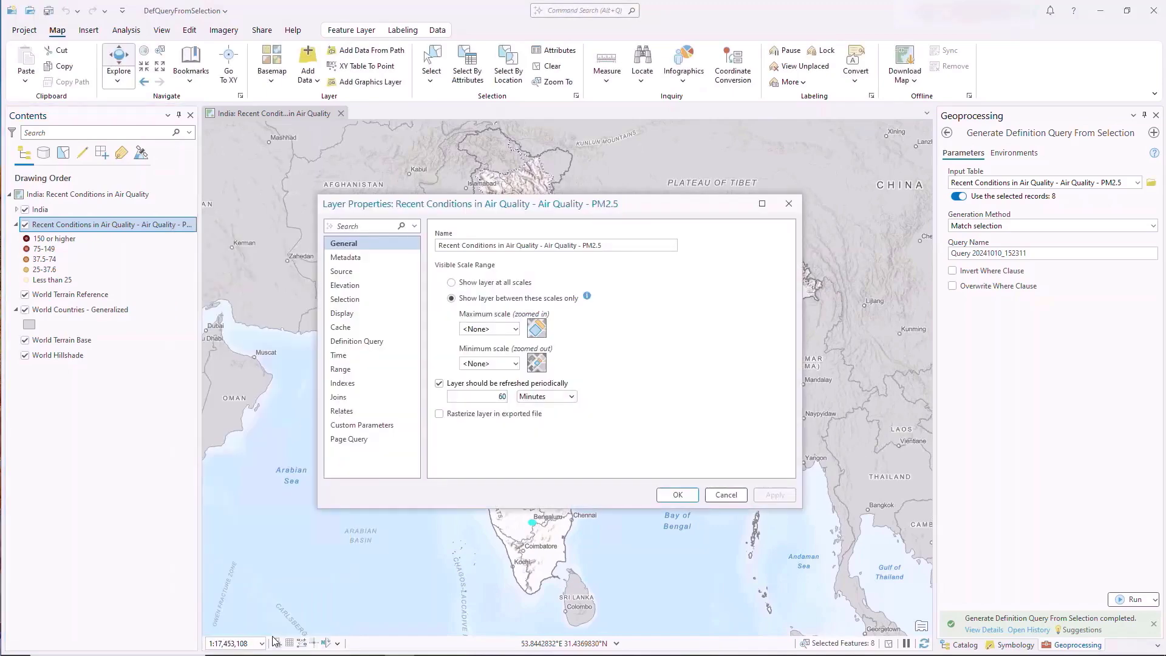
pyautogui.click(382, 345)
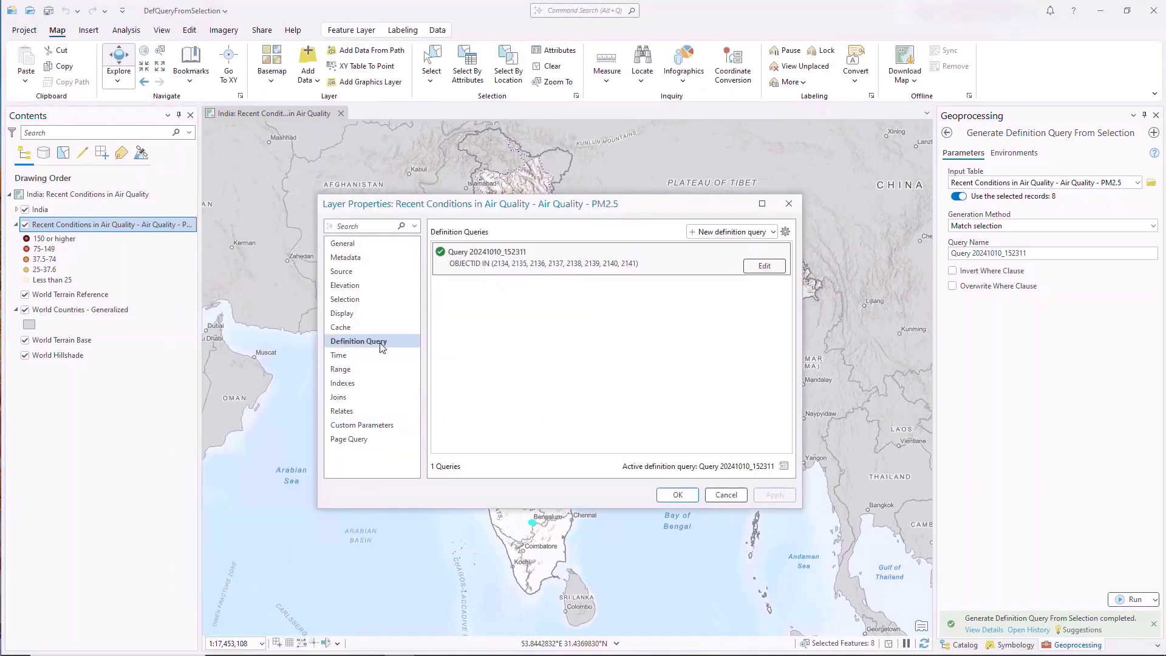
pyautogui.click(765, 266)
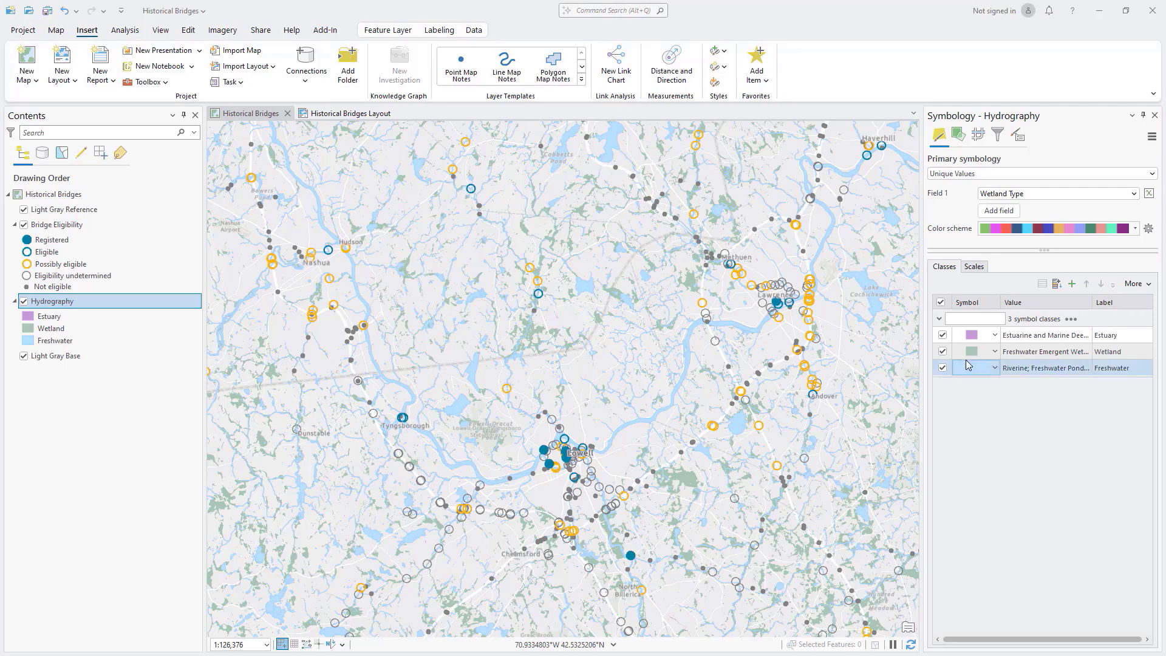
# Hide the Wetland class, set Hydrography class visibility to the Contents pane, and select Bridge Eligibility
pyautogui.click(942, 352)
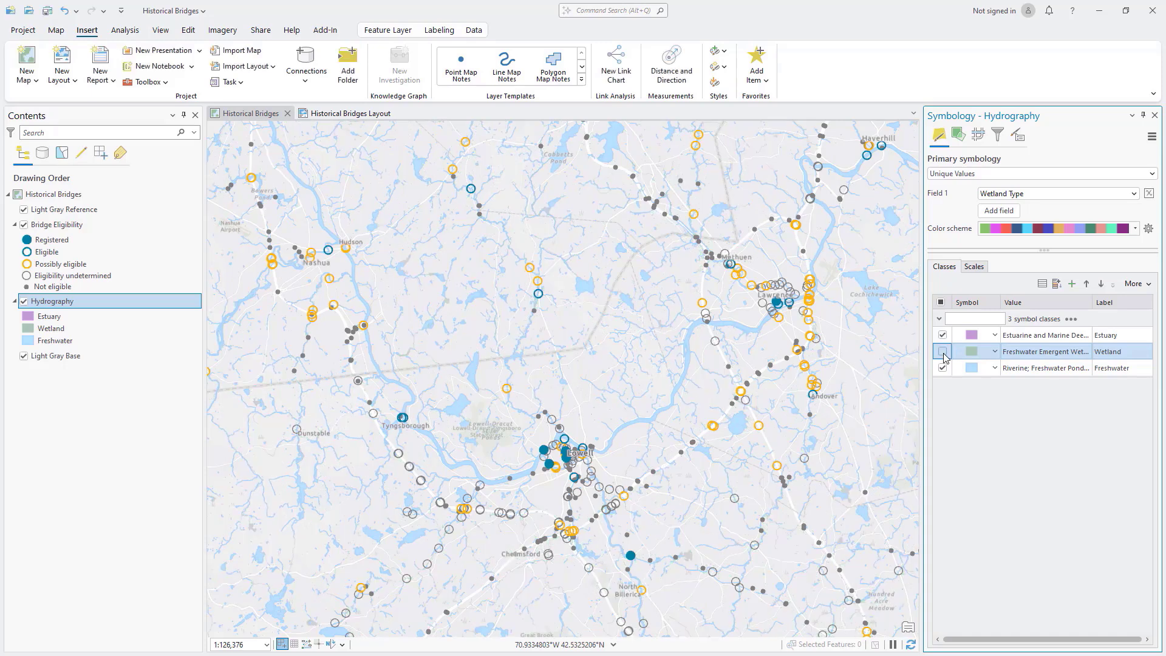
pyautogui.click(1147, 285)
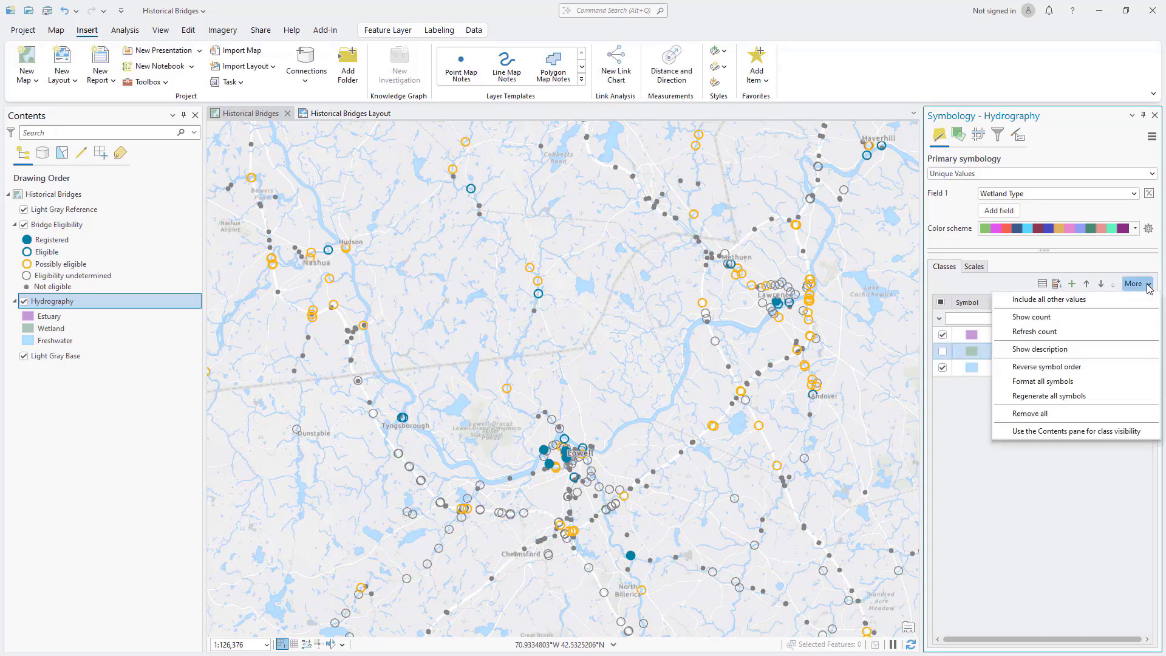
pyautogui.click(1141, 432)
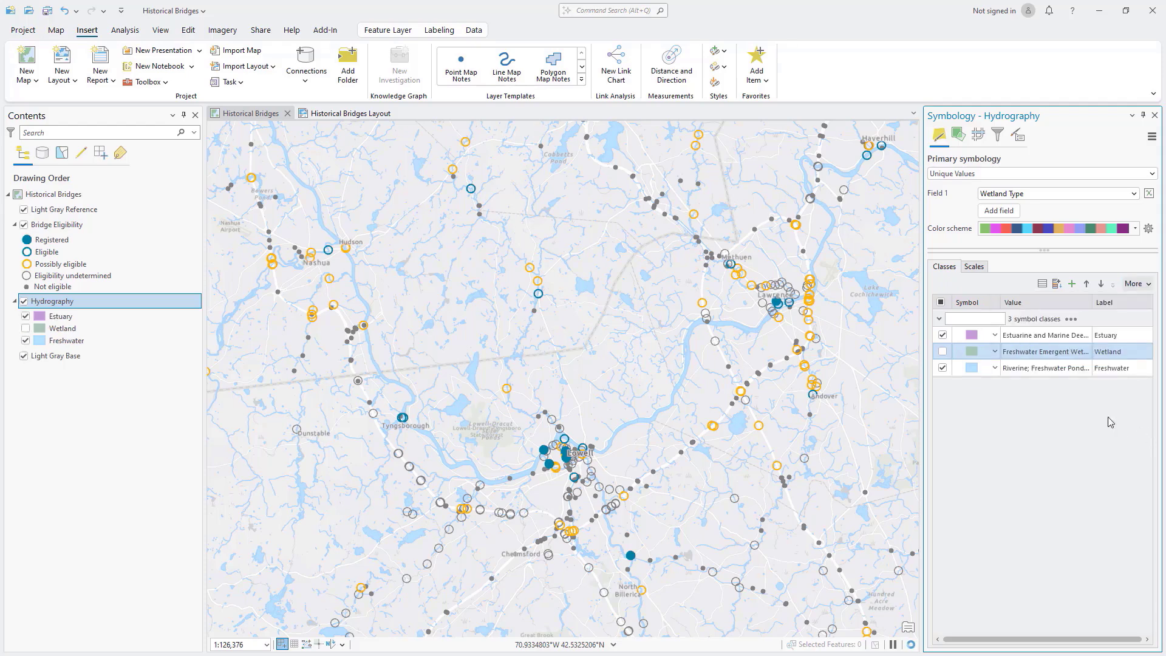
pyautogui.click(102, 229)
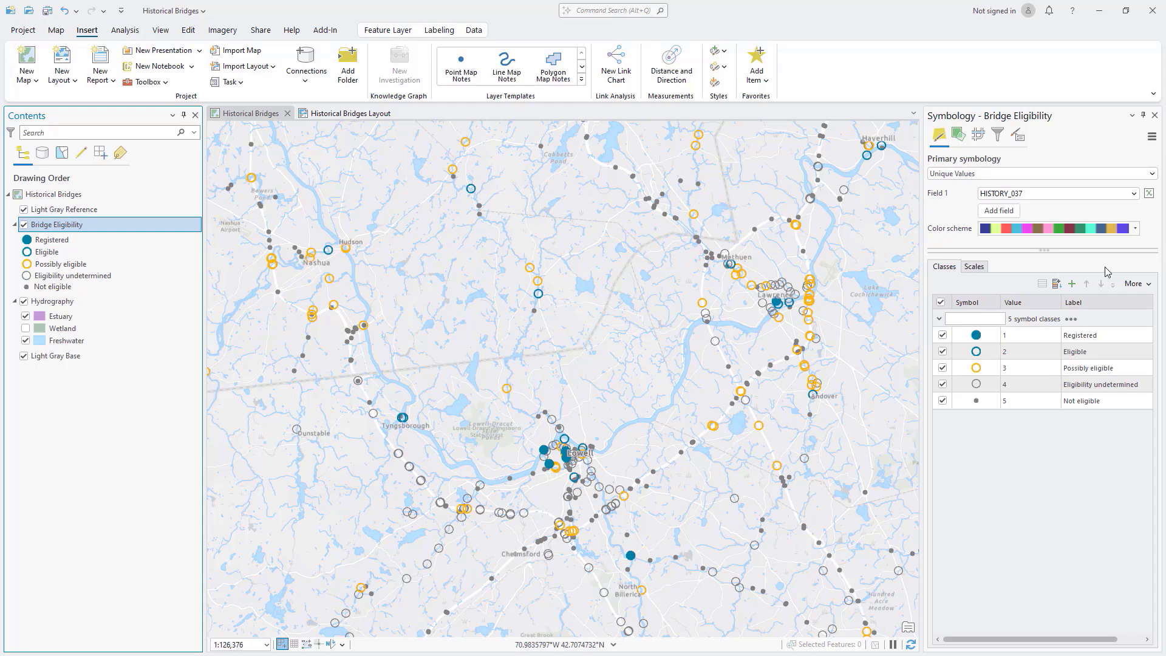
# Control Bridge Eligibility class visibility from the Contents pane and hide Eligibility undetermined
pyautogui.click(1149, 286)
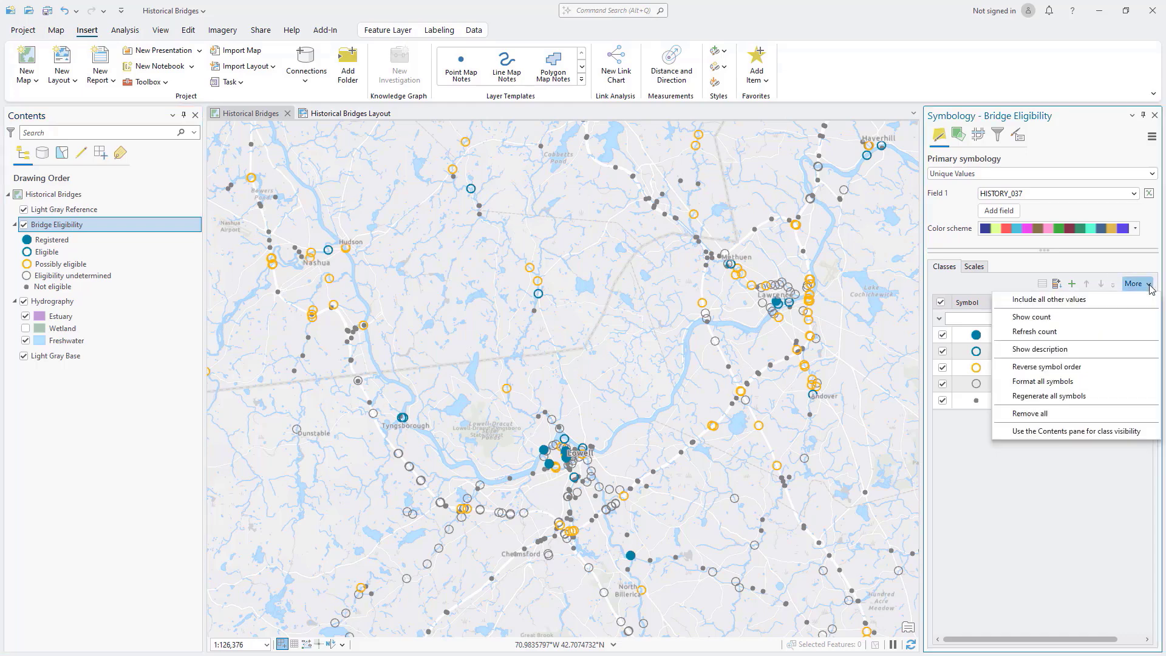
pyautogui.click(1146, 435)
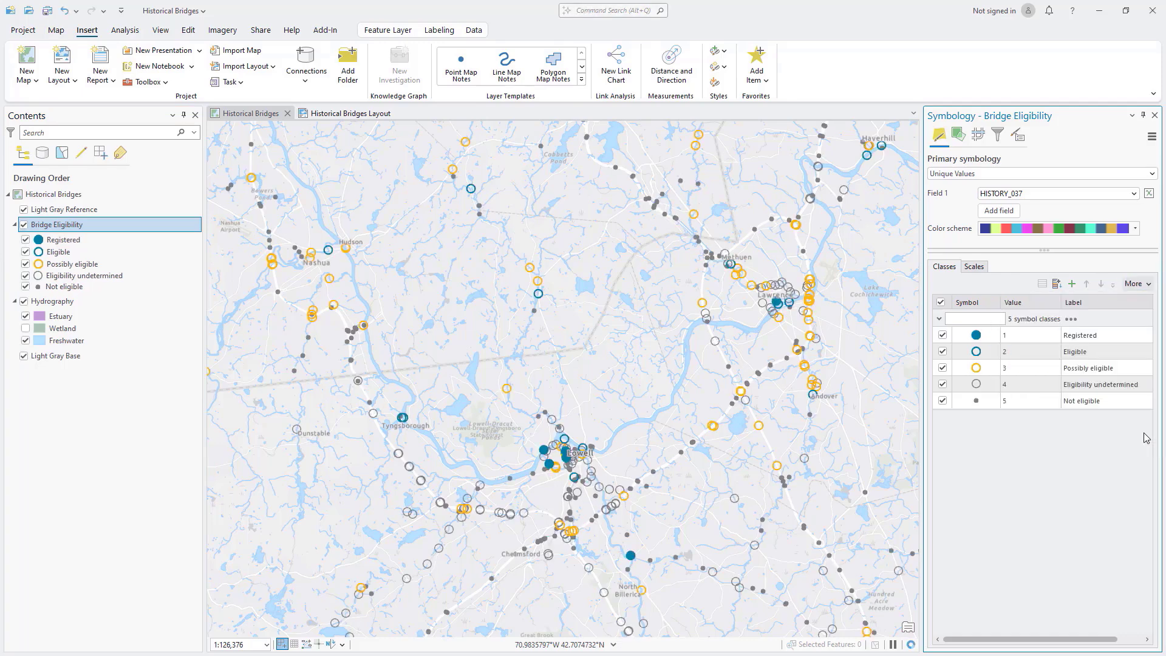
pyautogui.click(26, 276)
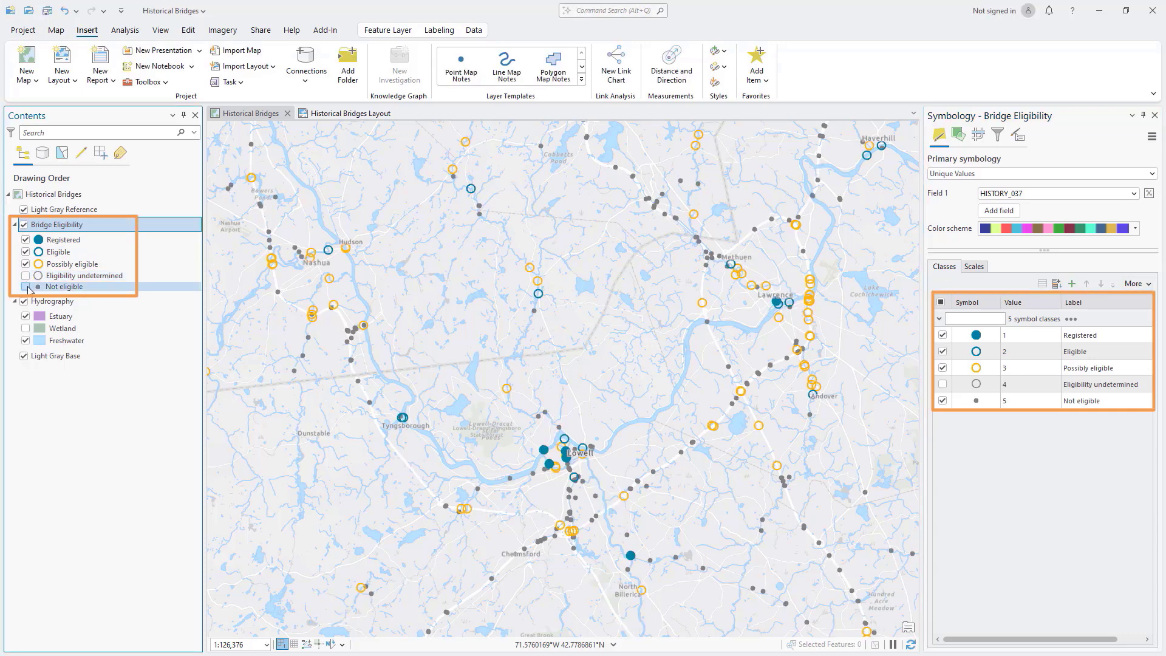
# Hide the Not eligible bridges and switch to the Historical Bridges Layout view
pyautogui.click(26, 287)
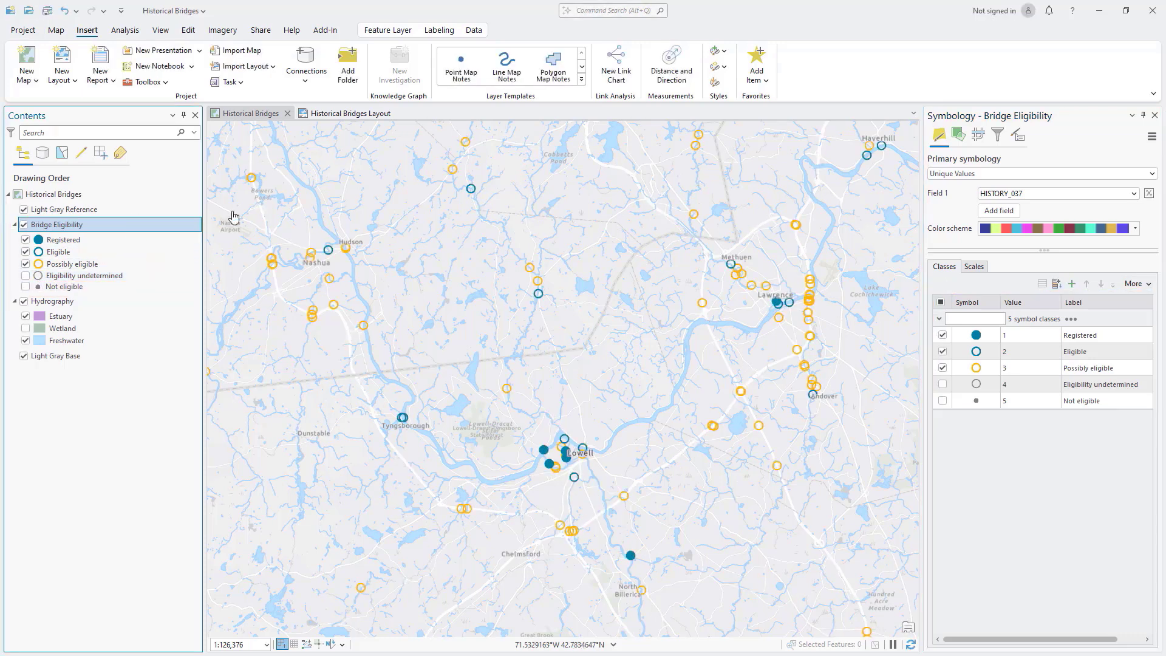
pyautogui.click(354, 115)
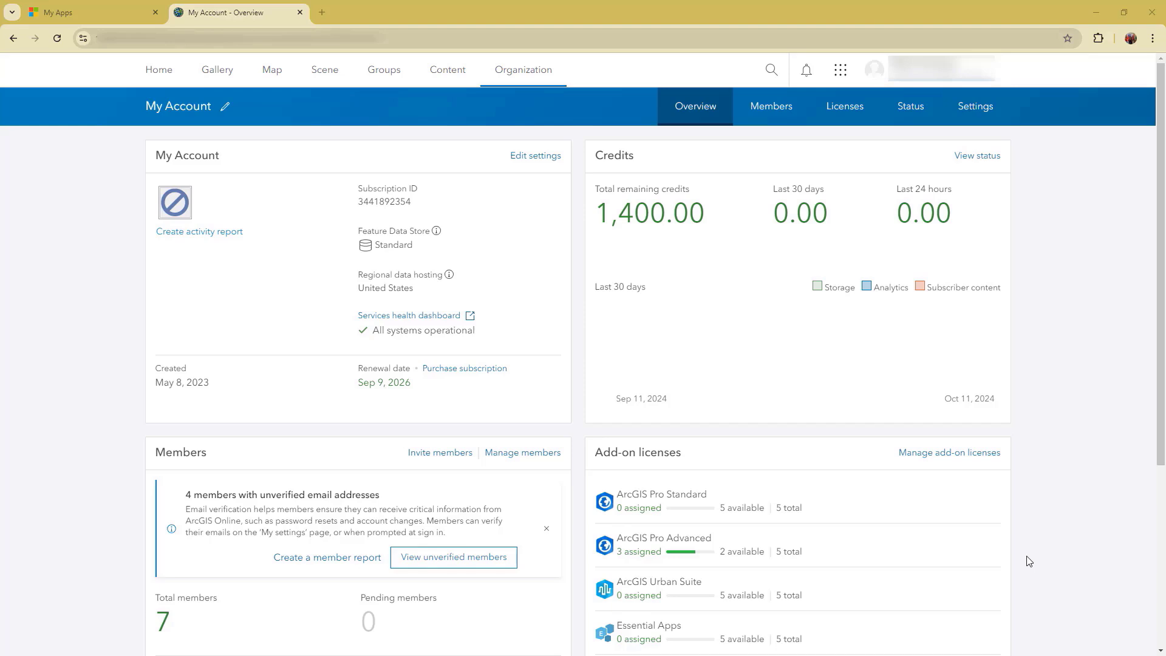
# In the ArcGIS Pro license settings, change offline use from 90 days to a 30-day set period
pyautogui.click(852, 118)
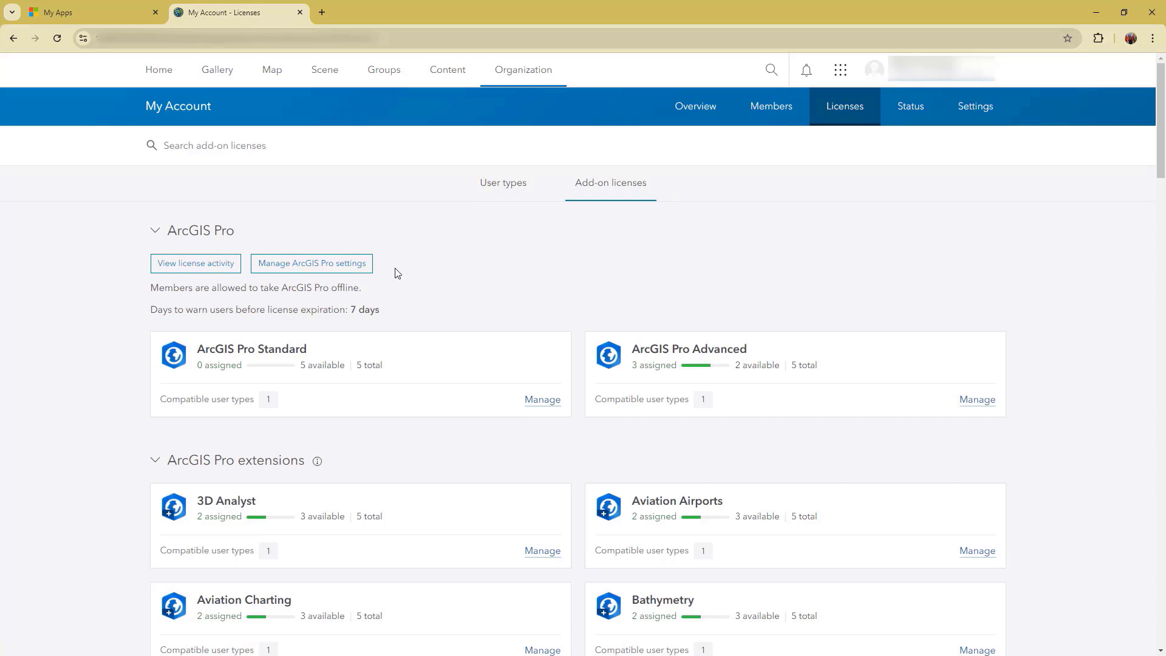
pyautogui.click(347, 268)
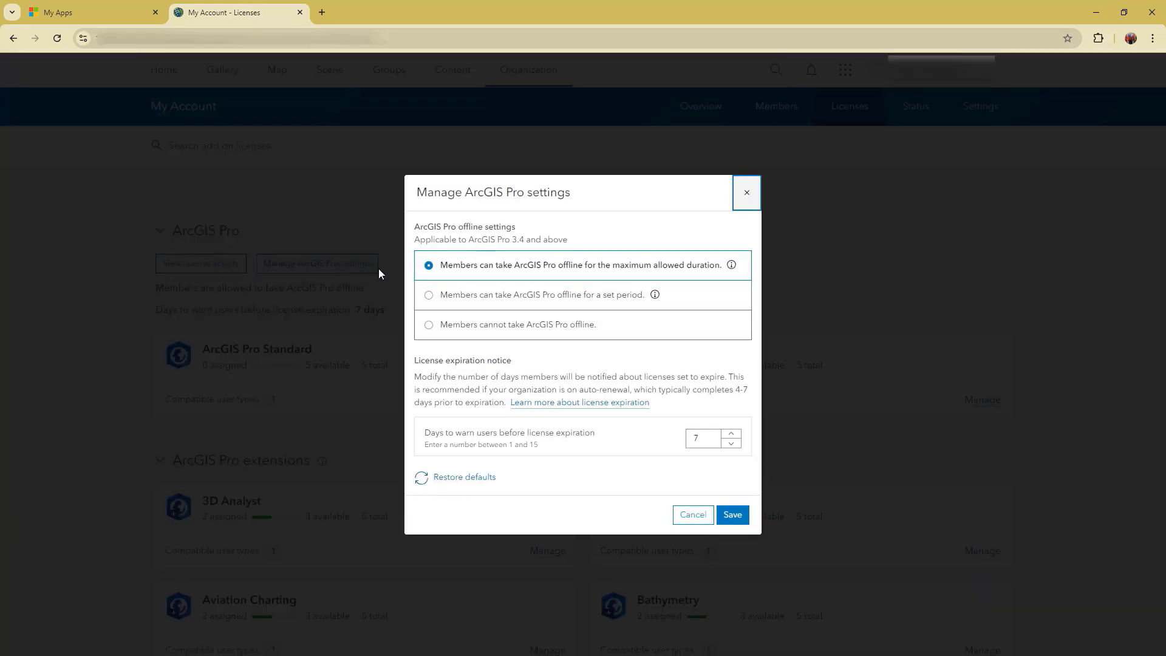
pyautogui.click(429, 296)
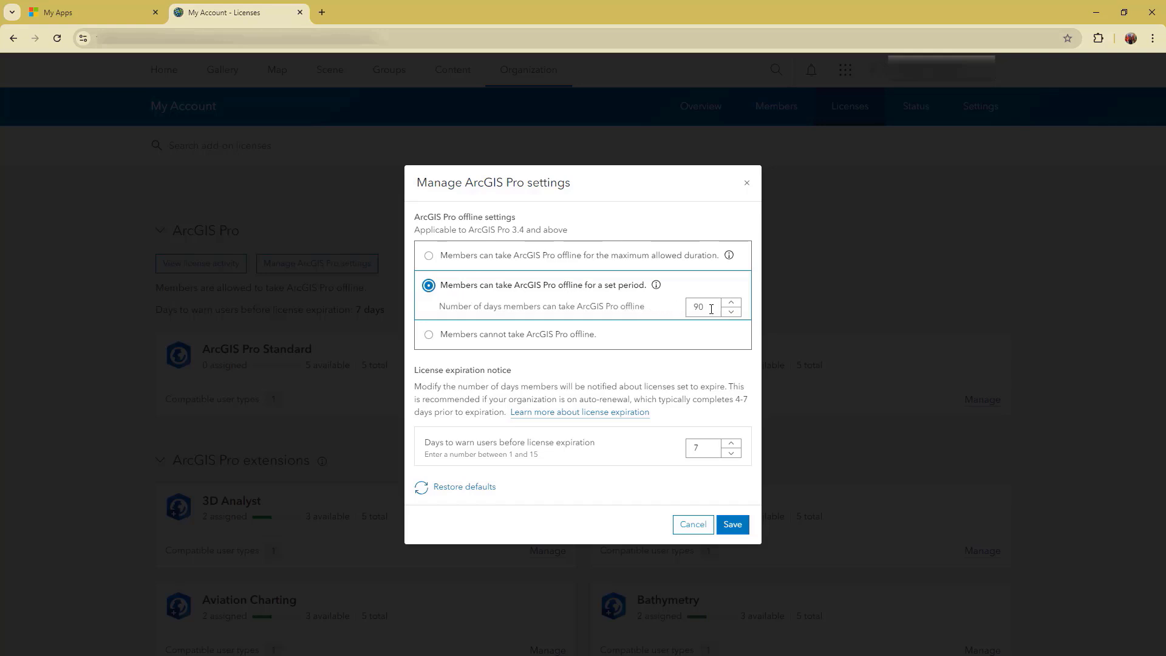
pyautogui.moveTo(711, 309); pyautogui.dragTo(683, 315)
pyautogui.write('3')
# Save the 30-day limit, then authorize ArcGIS Pro offline for 7 days without signing in
pyautogui.click(732, 525)
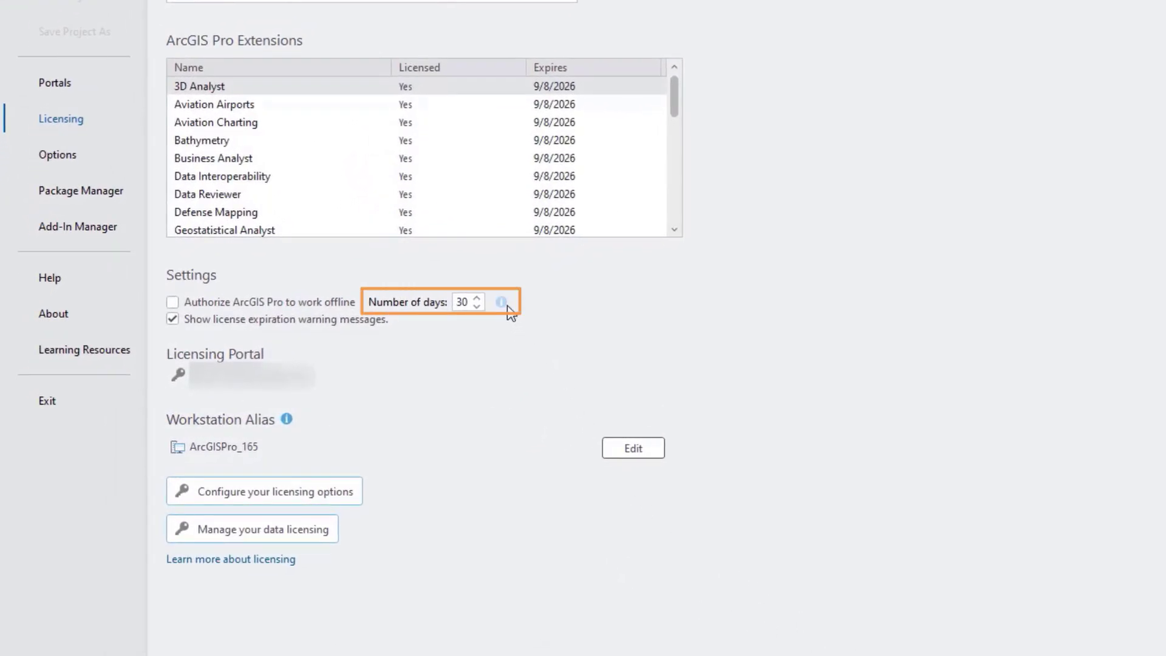
pyautogui.moveTo(508, 305)
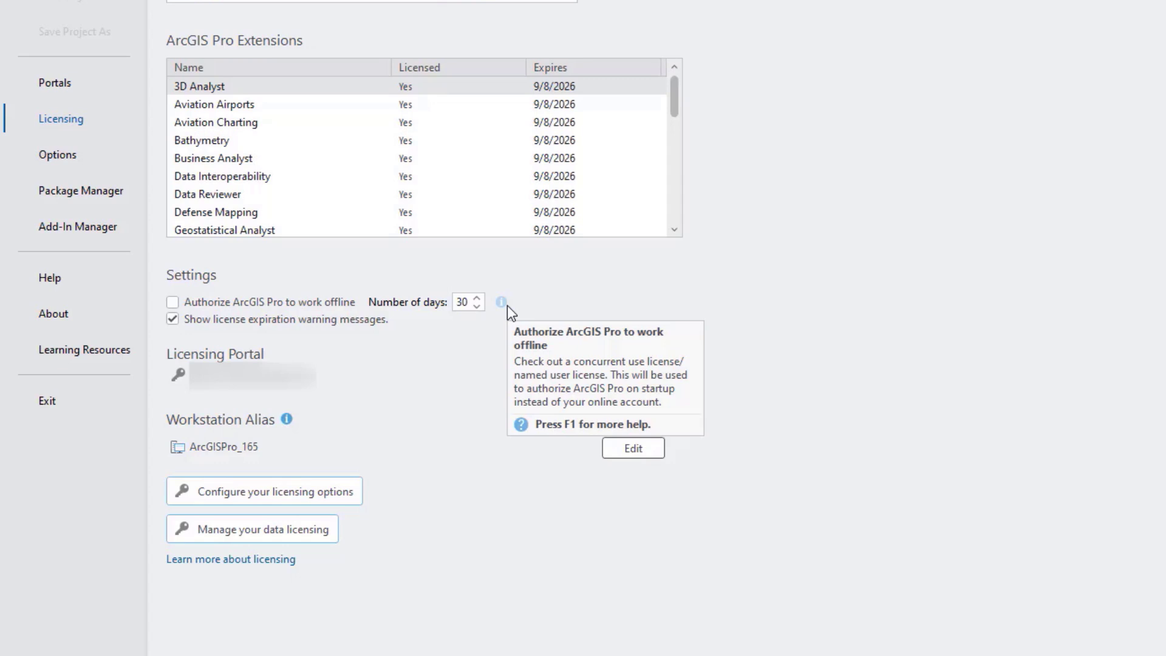
pyautogui.doubleClick(462, 303)
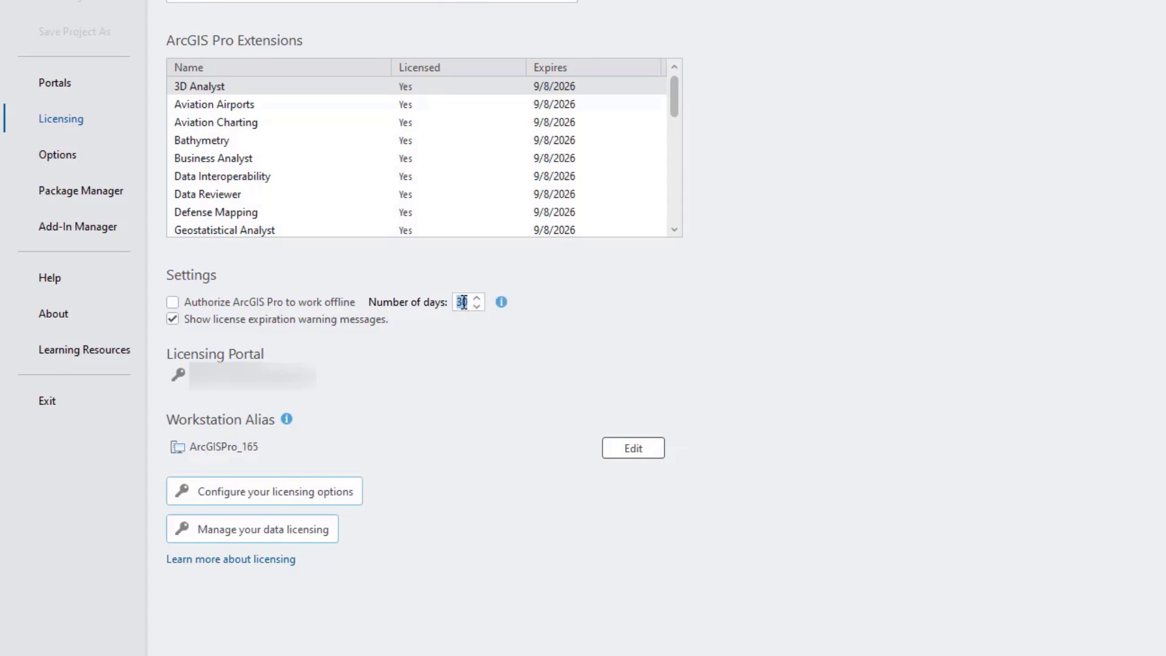
pyautogui.write('7')
pyautogui.click(174, 302)
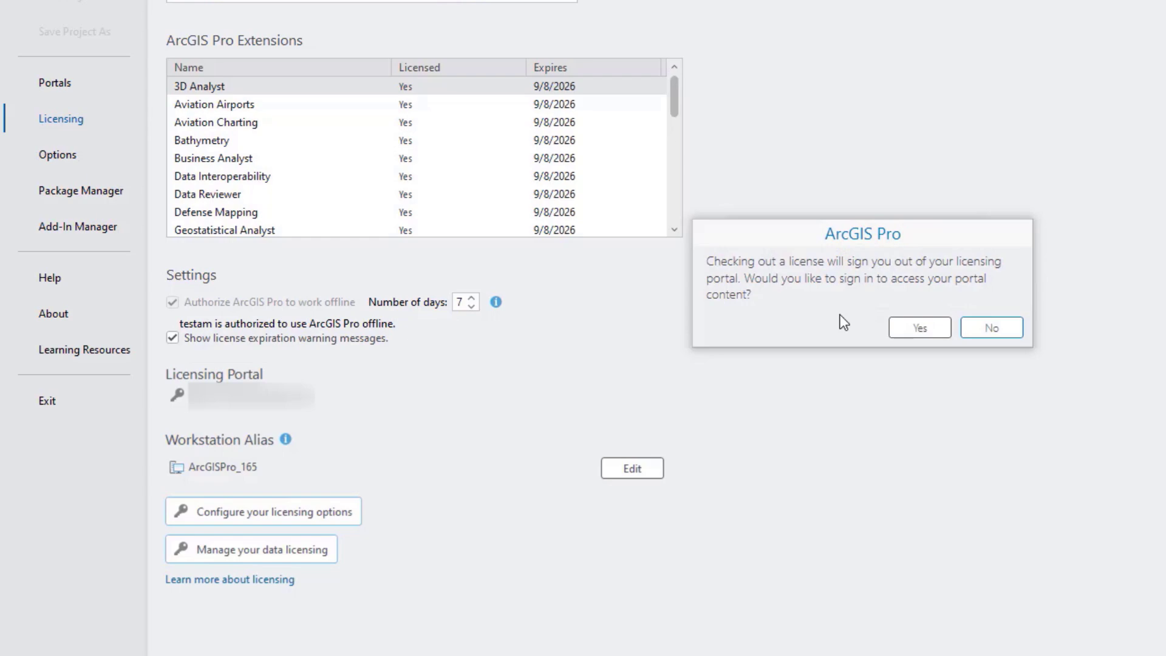
pyautogui.click(980, 332)
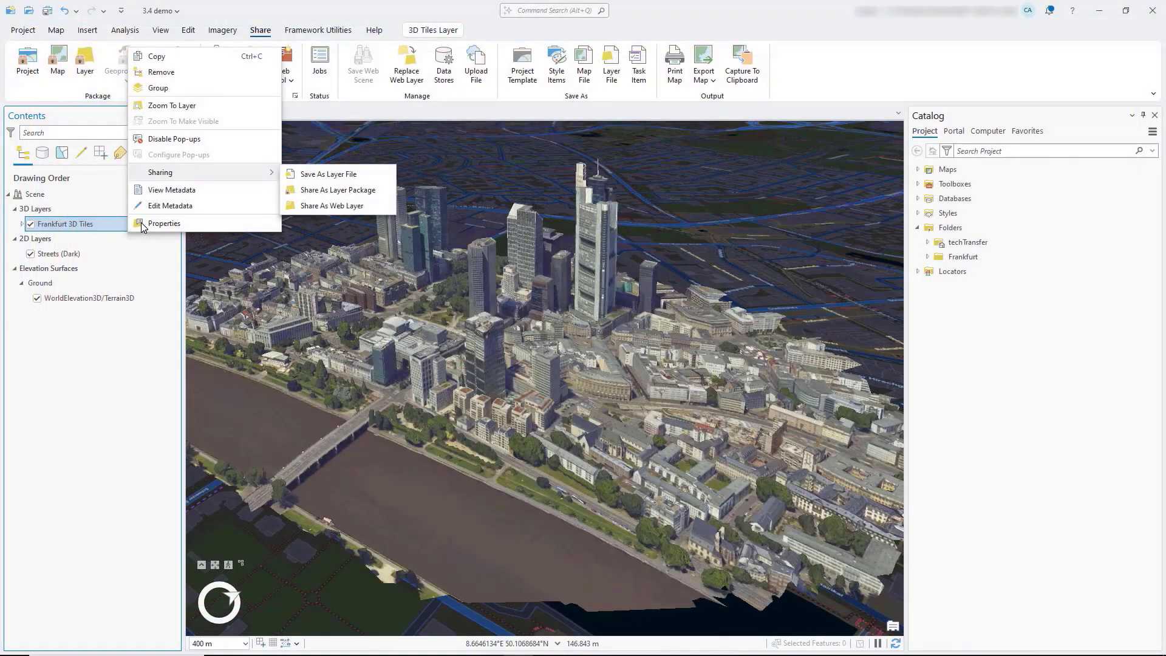
# Start Share As Web Layer for the Frankfurt 3D Tiles dataset in the Frankfurt folder
pyautogui.click(311, 206)
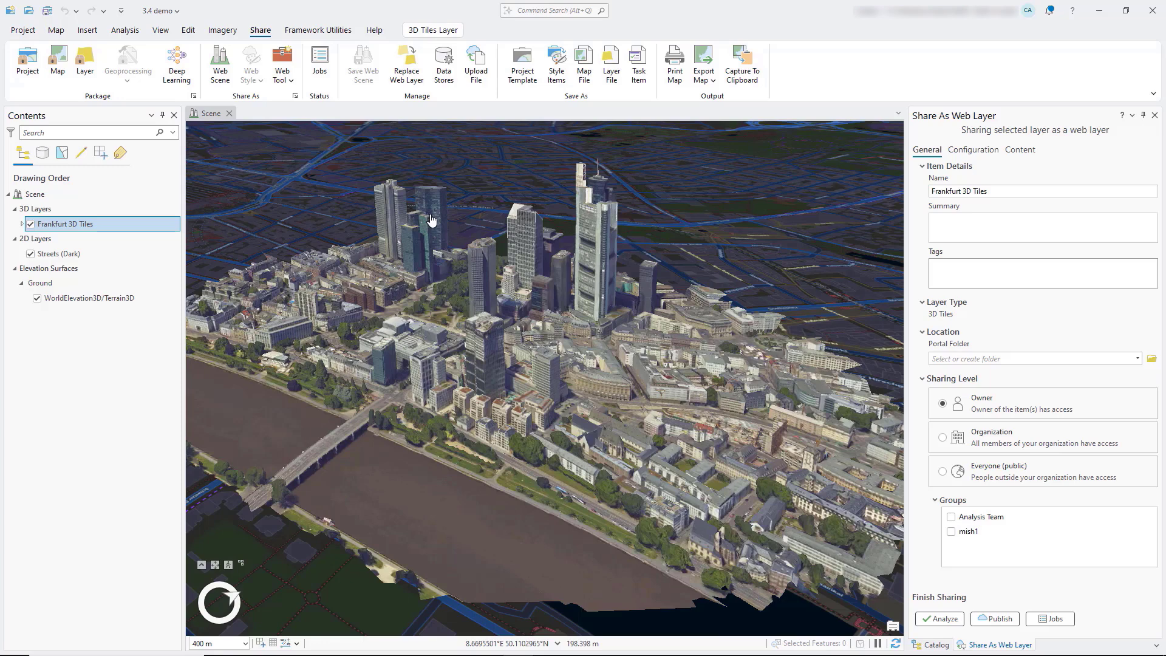
pyautogui.click(933, 646)
pyautogui.doubleClick(964, 257)
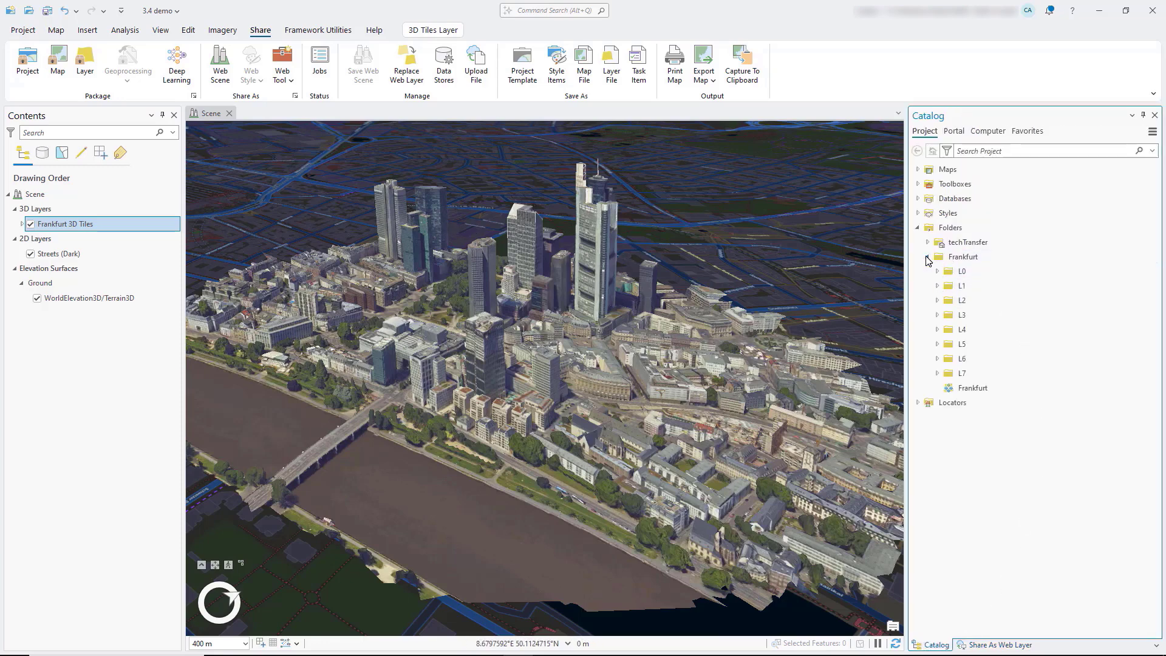
pyautogui.click(973, 388)
pyautogui.rightClick(1004, 389)
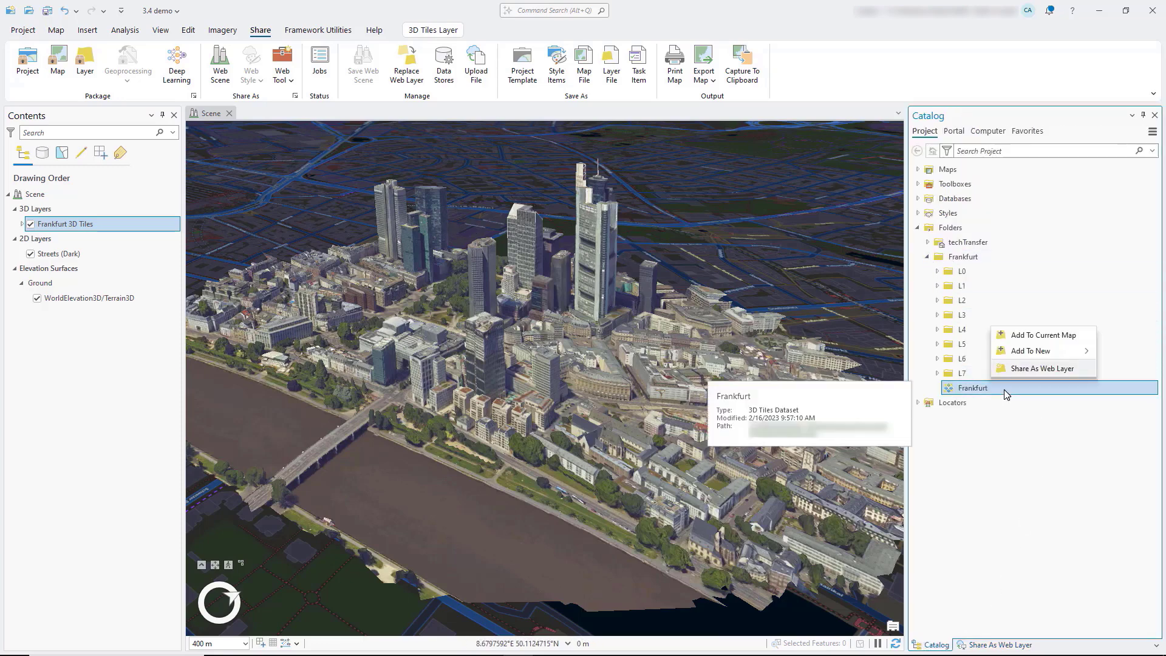
pyautogui.click(1033, 368)
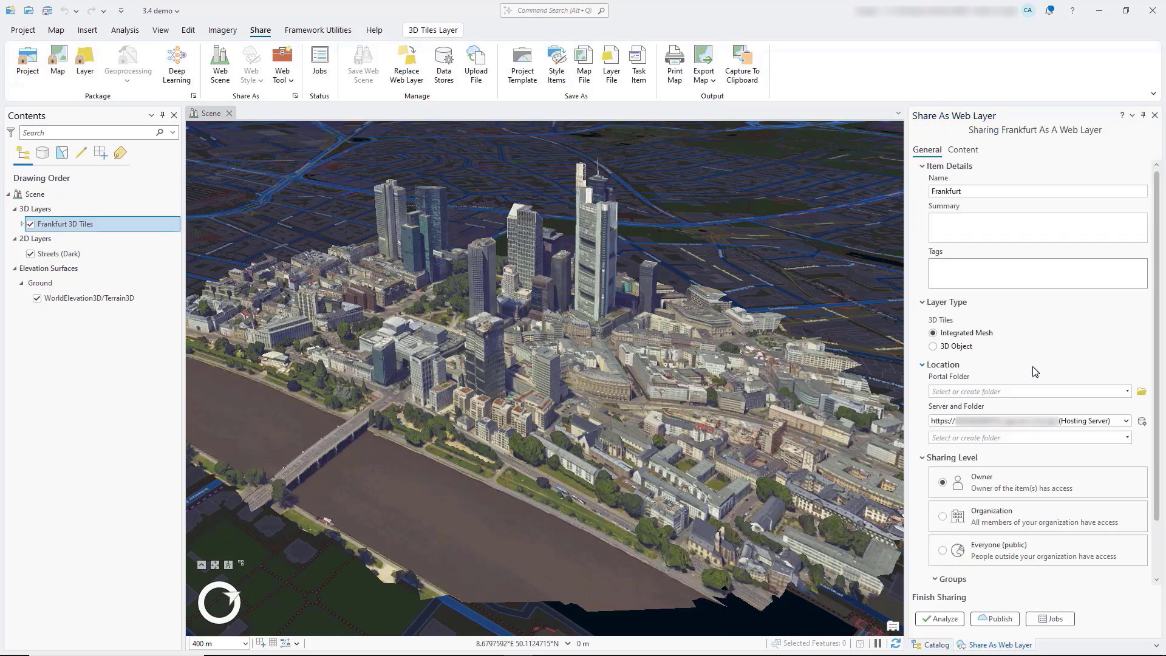
# Check the registered data stores, share with Organization, and publish the Frankfurt web layer
pyautogui.click(1142, 422)
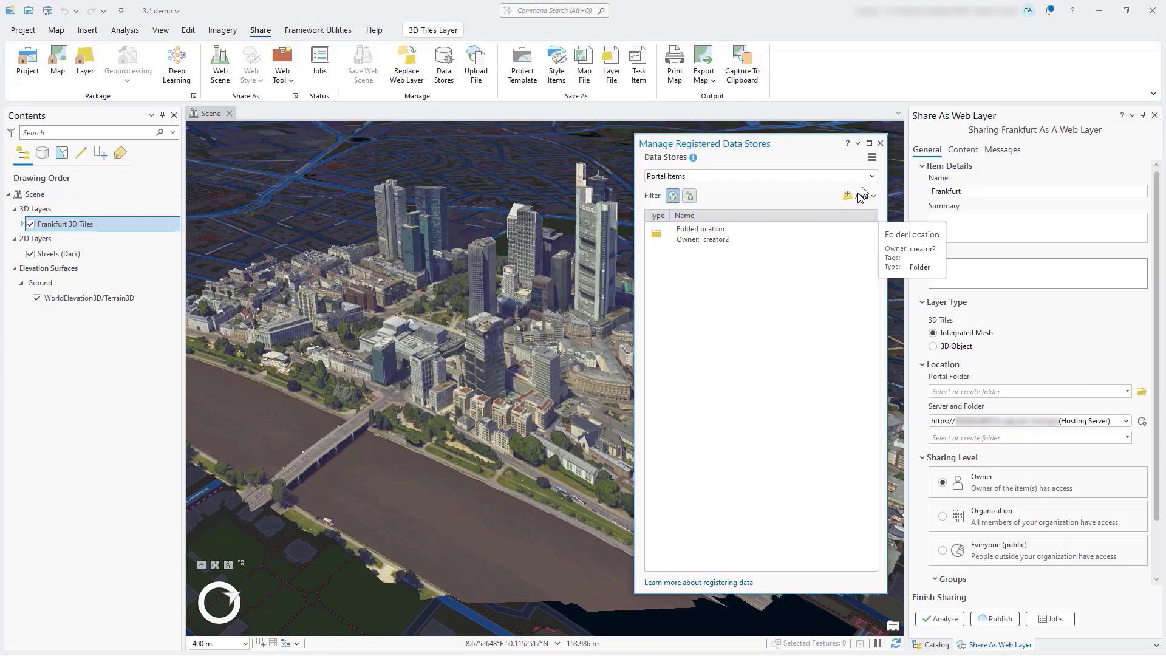
pyautogui.click(880, 144)
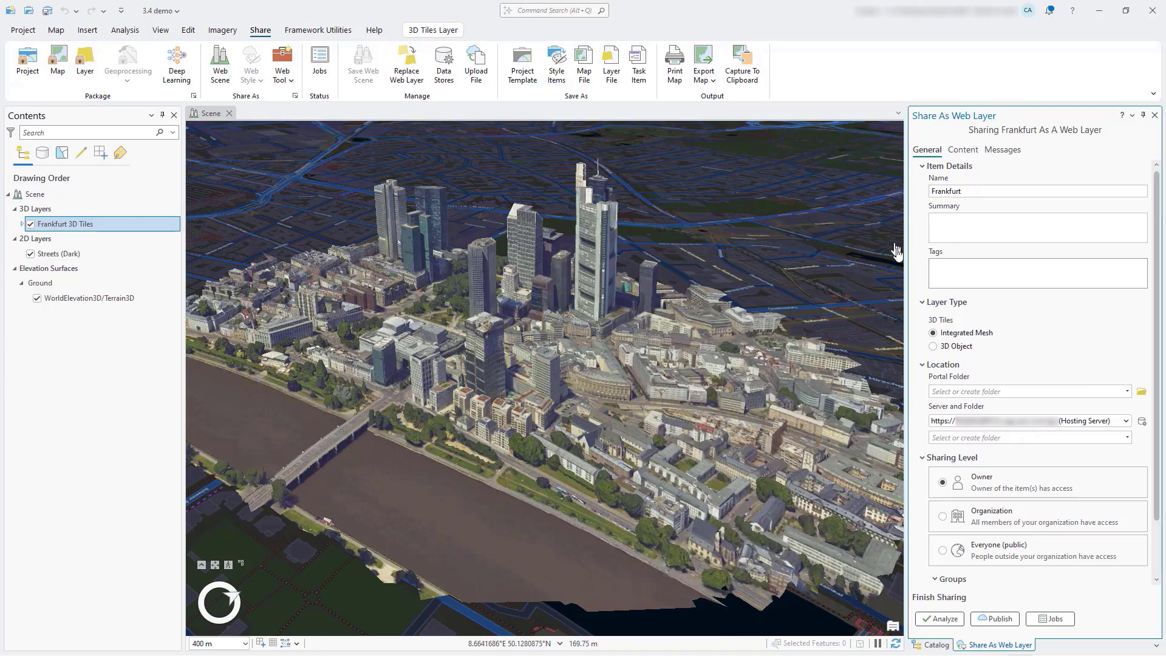
pyautogui.click(971, 516)
pyautogui.click(1010, 622)
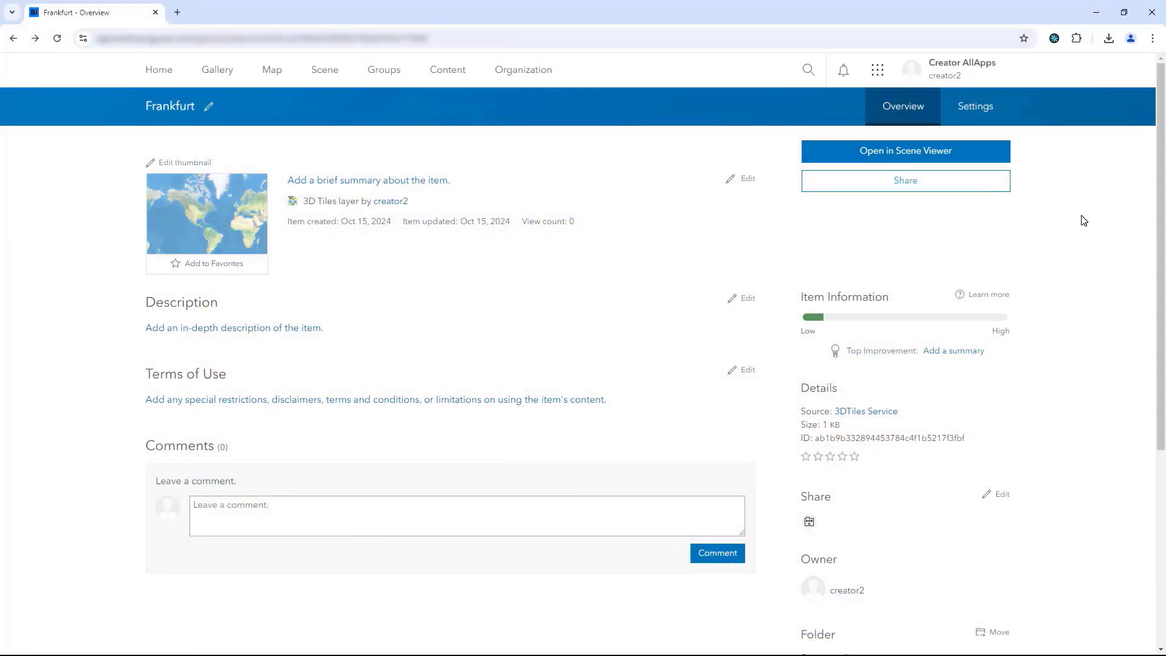
# Open the Frankfurt layer in Scene Viewer and zoom in on the city's 3D buildings
pyautogui.click(970, 159)
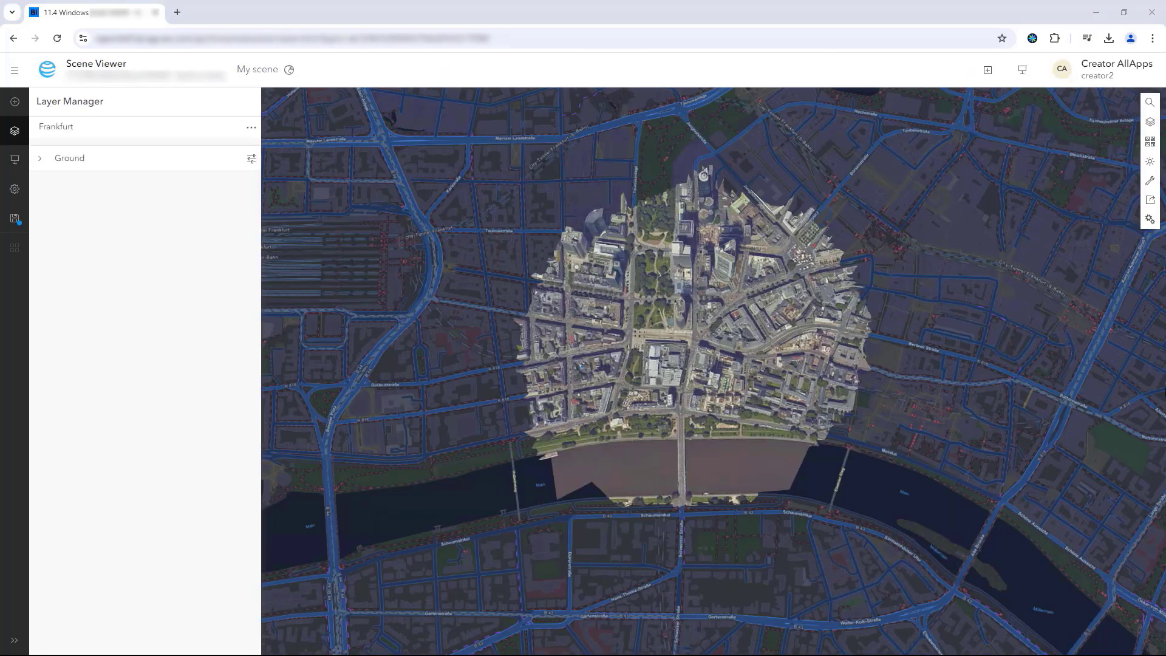
pyautogui.scroll(5, 716, 367)
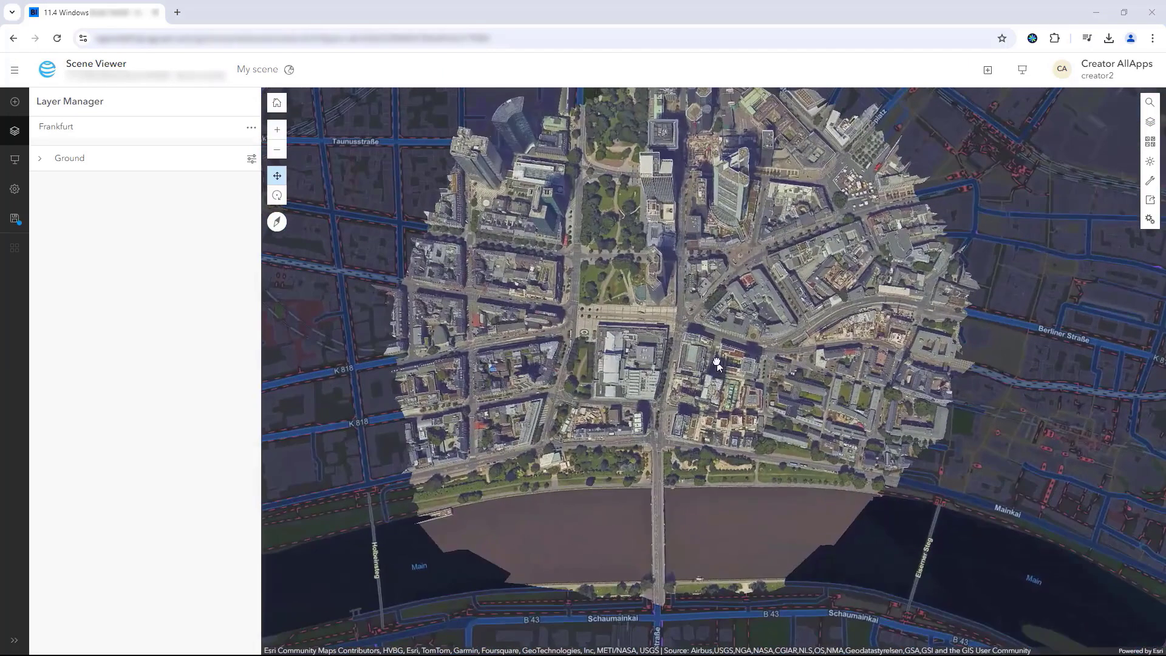
pyautogui.scroll(5, 695, 295)
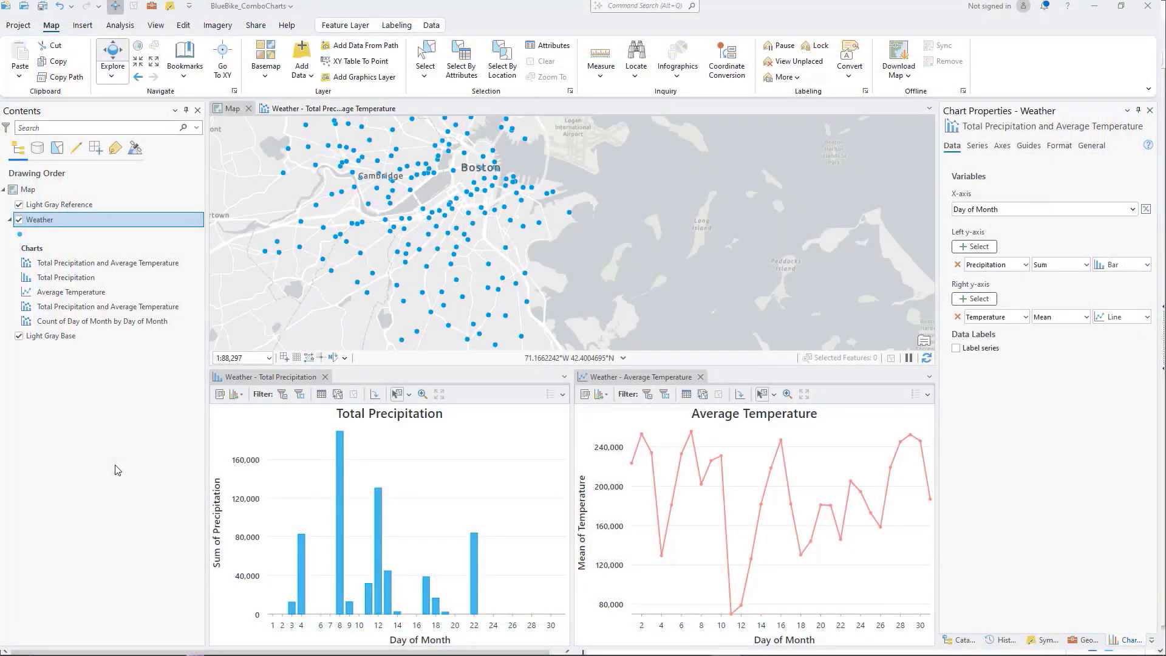
# Create a Weather combo chart with Day of Month on x and summed Precipitation bars
pyautogui.rightClick(136, 220)
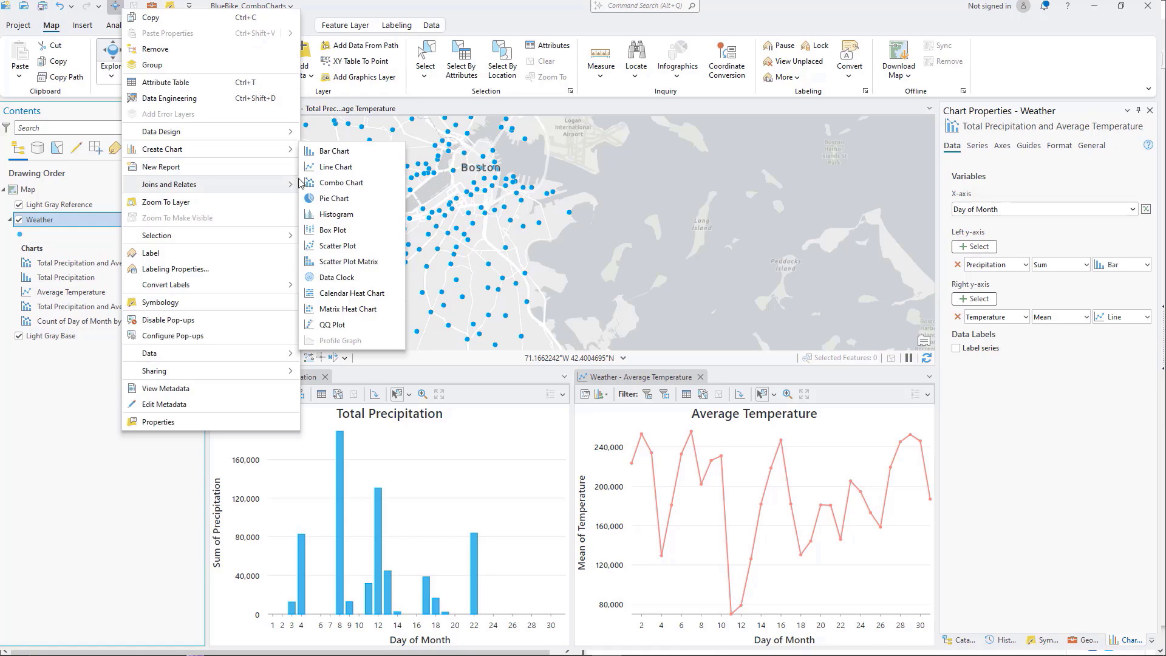
pyautogui.click(328, 185)
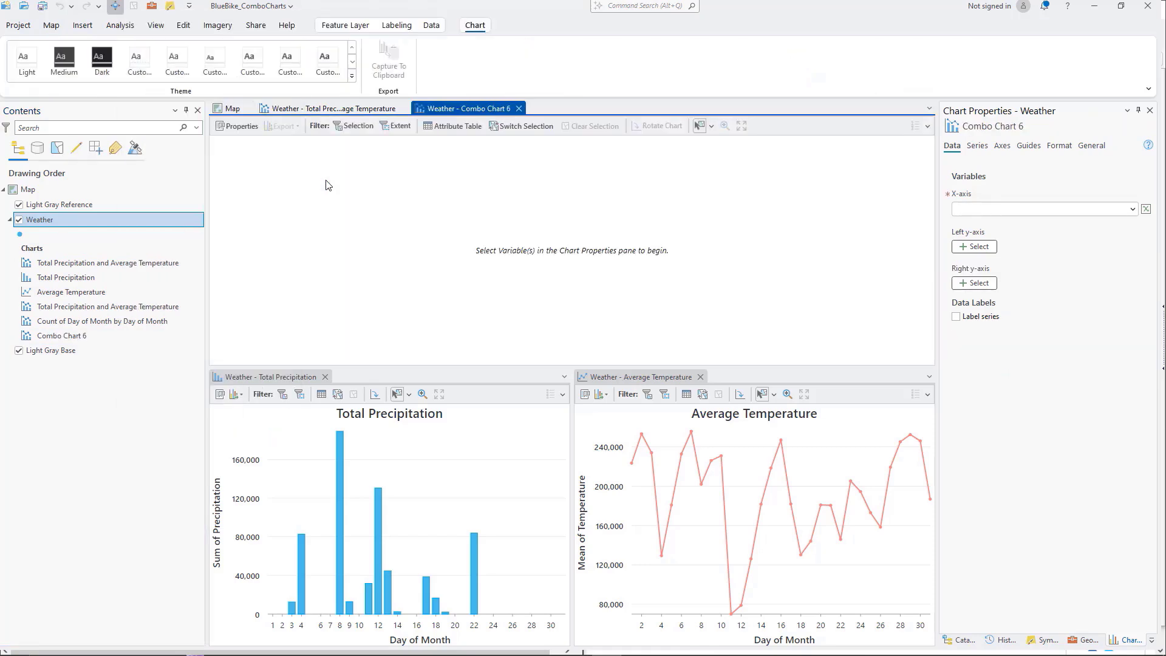
pyautogui.click(965, 210)
pyautogui.click(979, 258)
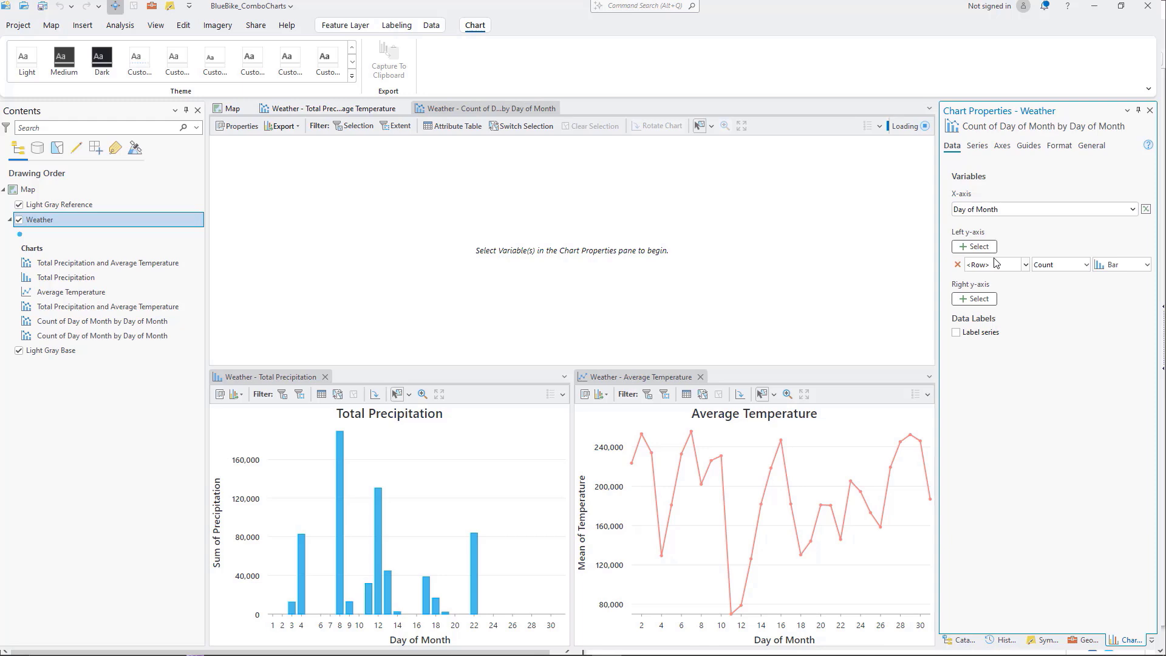
pyautogui.click(996, 264)
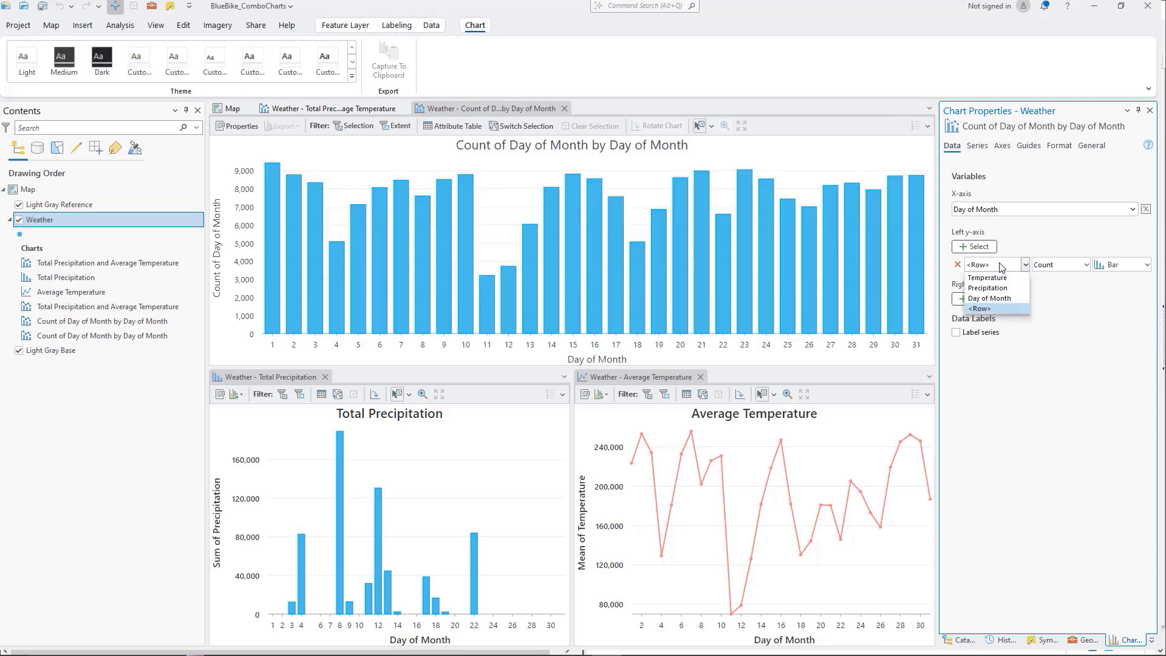
pyautogui.click(1007, 289)
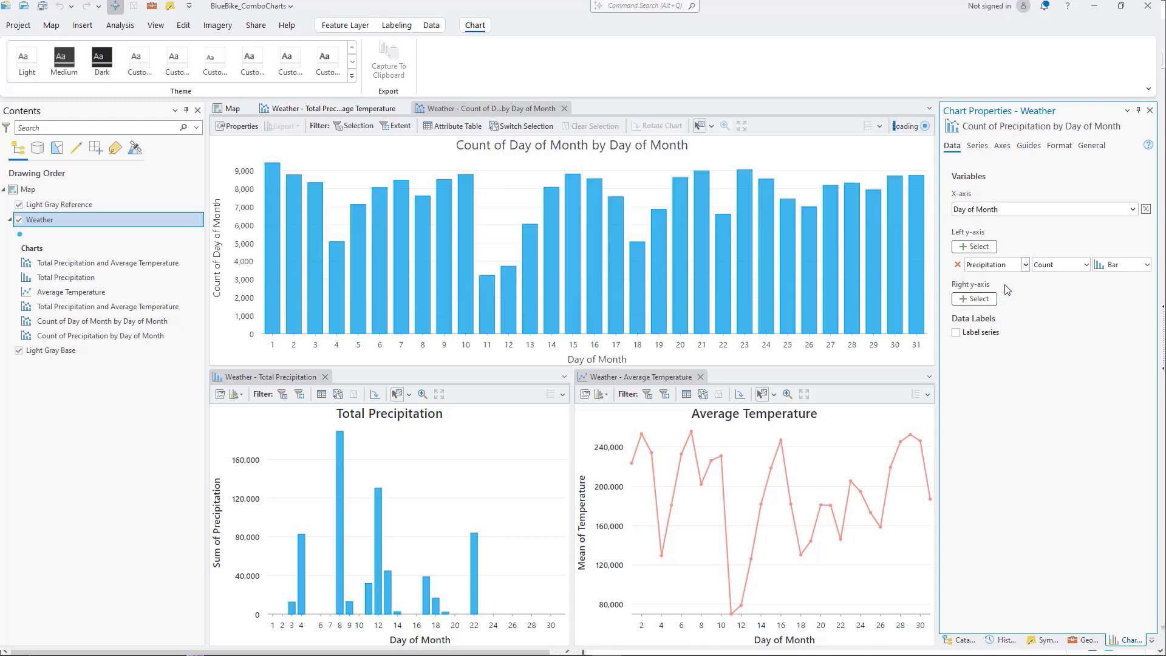
pyautogui.click(1047, 268)
pyautogui.click(1060, 288)
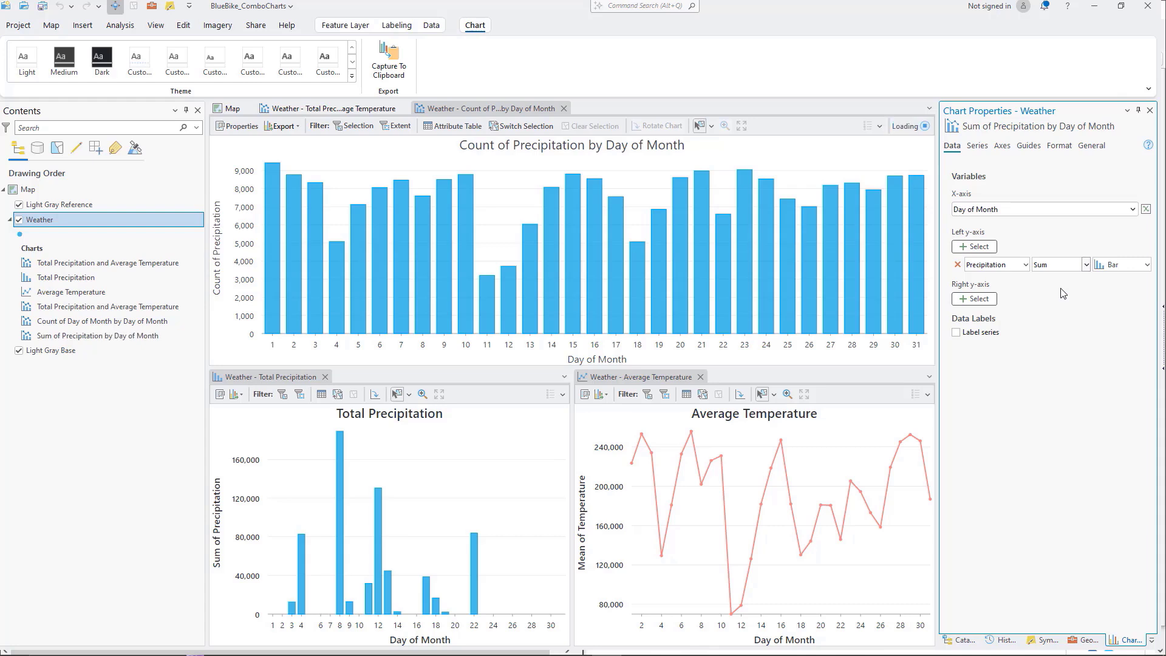
# Add mean Temperature as a line on the right y-axis
pyautogui.click(974, 298)
pyautogui.click(993, 328)
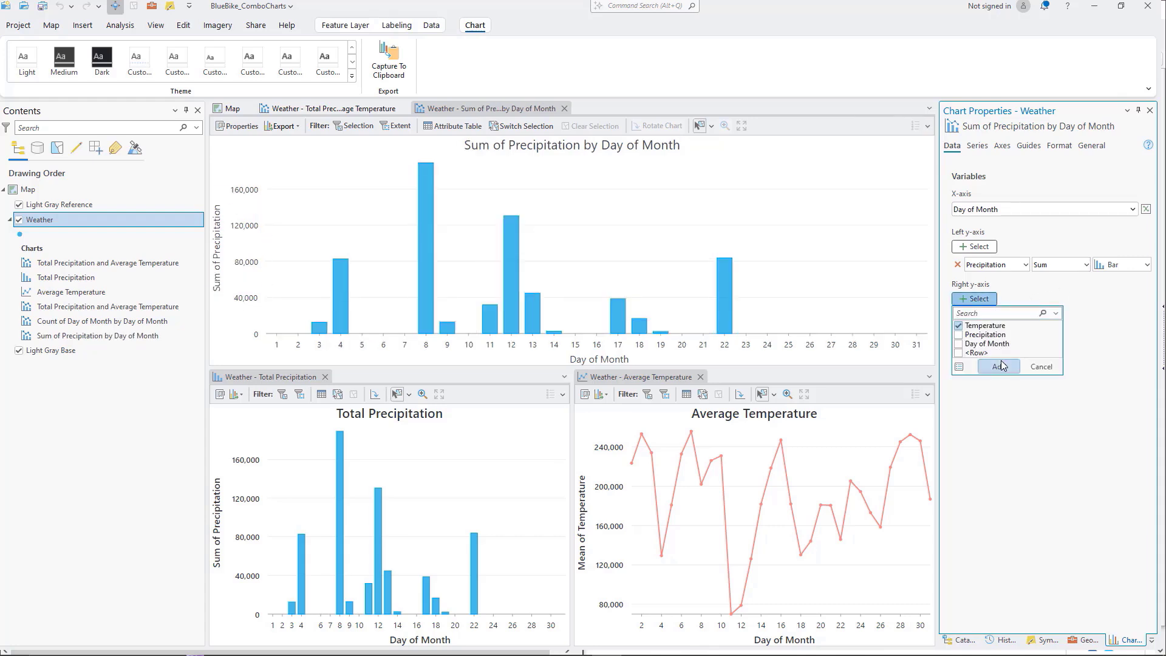
pyautogui.click(1002, 366)
pyautogui.click(1075, 318)
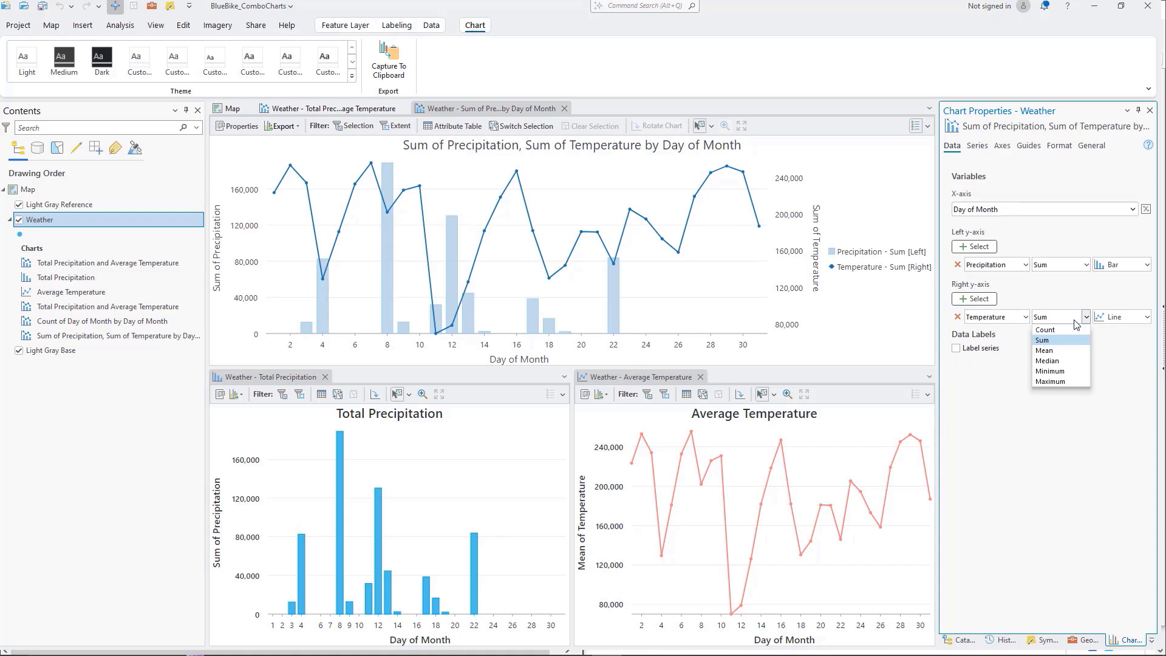
pyautogui.click(1075, 348)
# Colour the precipitation bars bright blue and the temperature line salmon red, legend on top
pyautogui.click(977, 146)
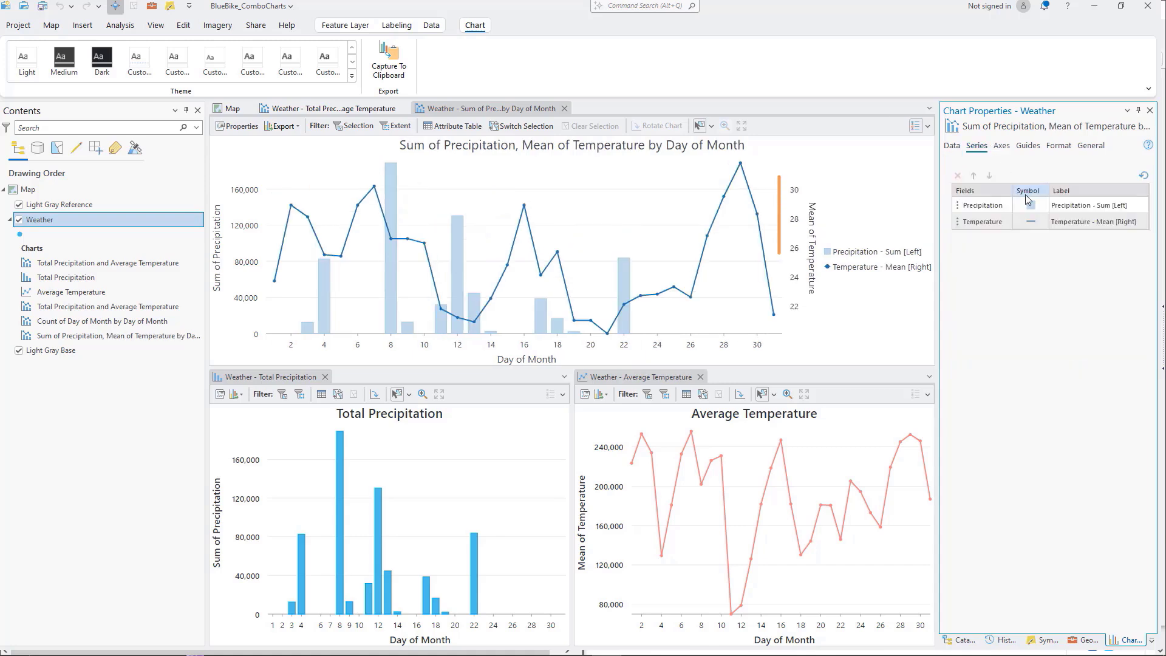
pyautogui.click(1031, 205)
pyautogui.click(1120, 263)
pyautogui.click(1031, 221)
pyautogui.click(992, 257)
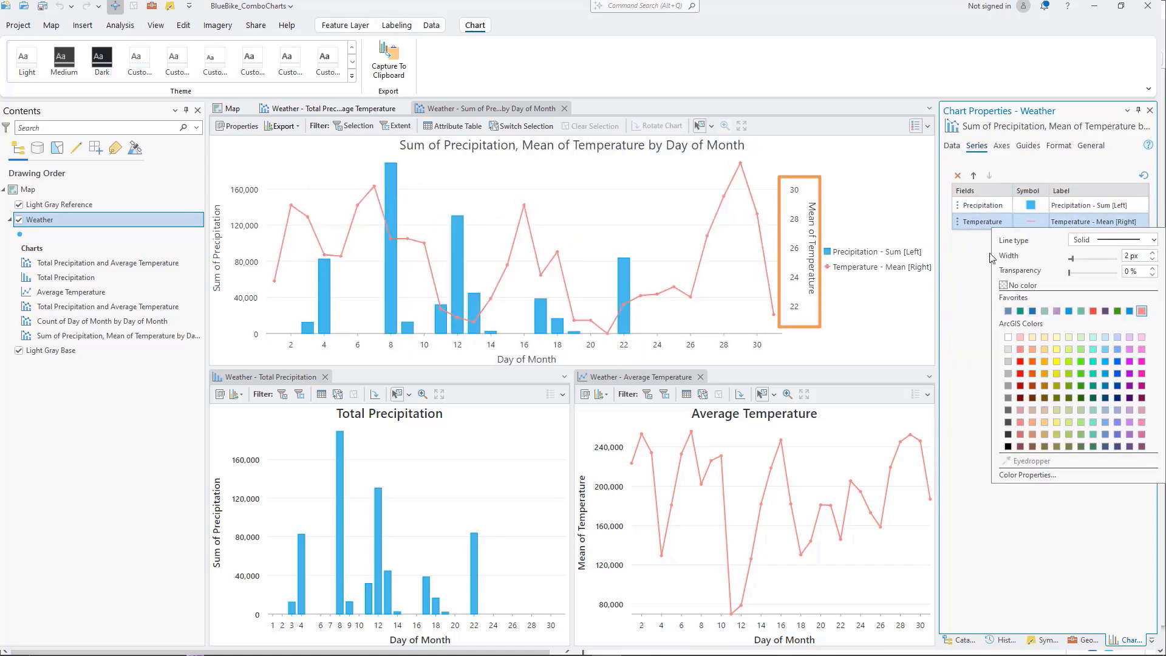
pyautogui.click(926, 125)
pyautogui.click(936, 174)
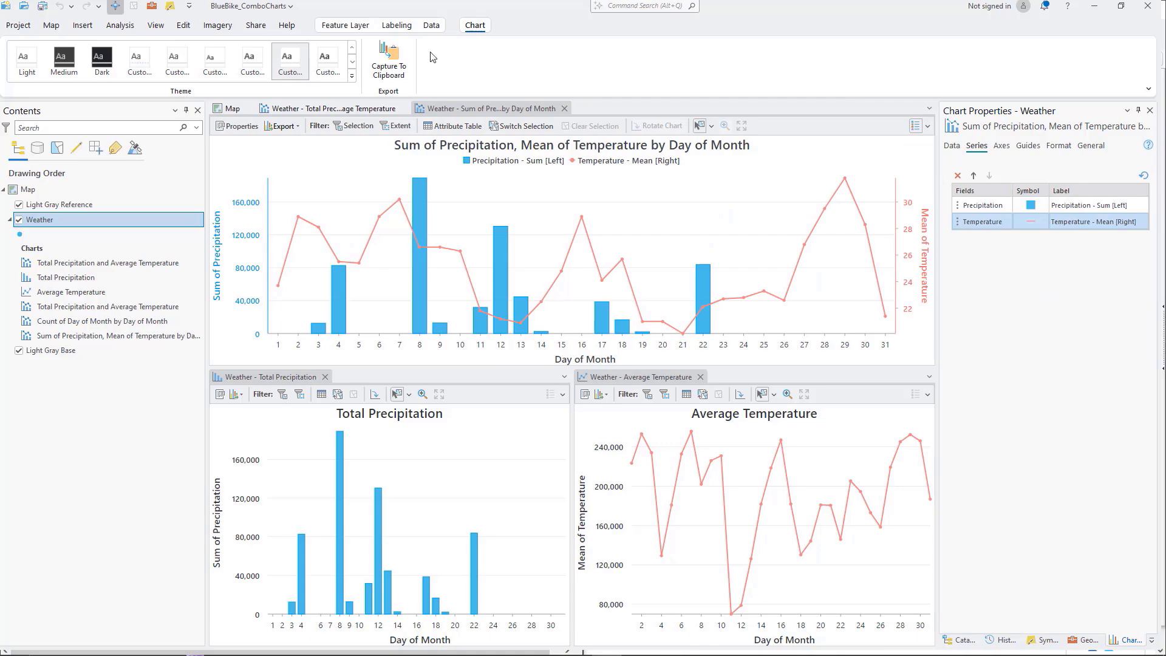
# Retitle the chart 'Total Precipitation and Average Temperature'
pyautogui.click(1091, 146)
pyautogui.tripleClick(1098, 189)
pyautogui.write('Total Precipitation and Average Temperature')
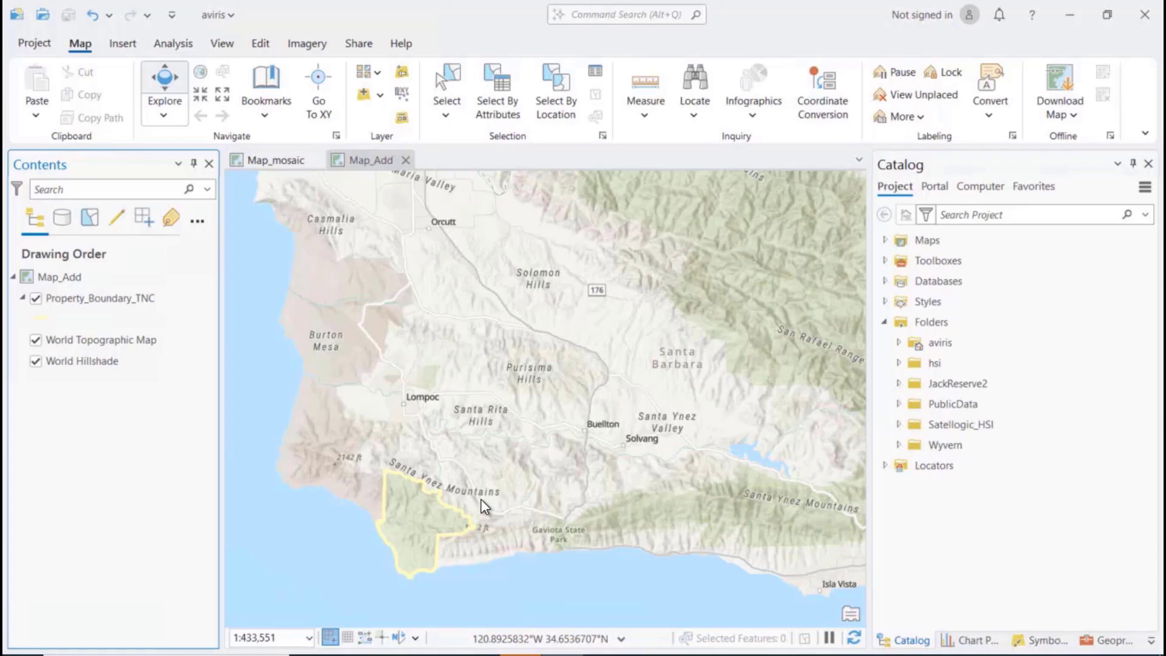
# Add ang20220420t190012_rfl_v2aa1_img.hdr as hyperspectral data with All bands to the Map_Add map
pyautogui.click(382, 93)
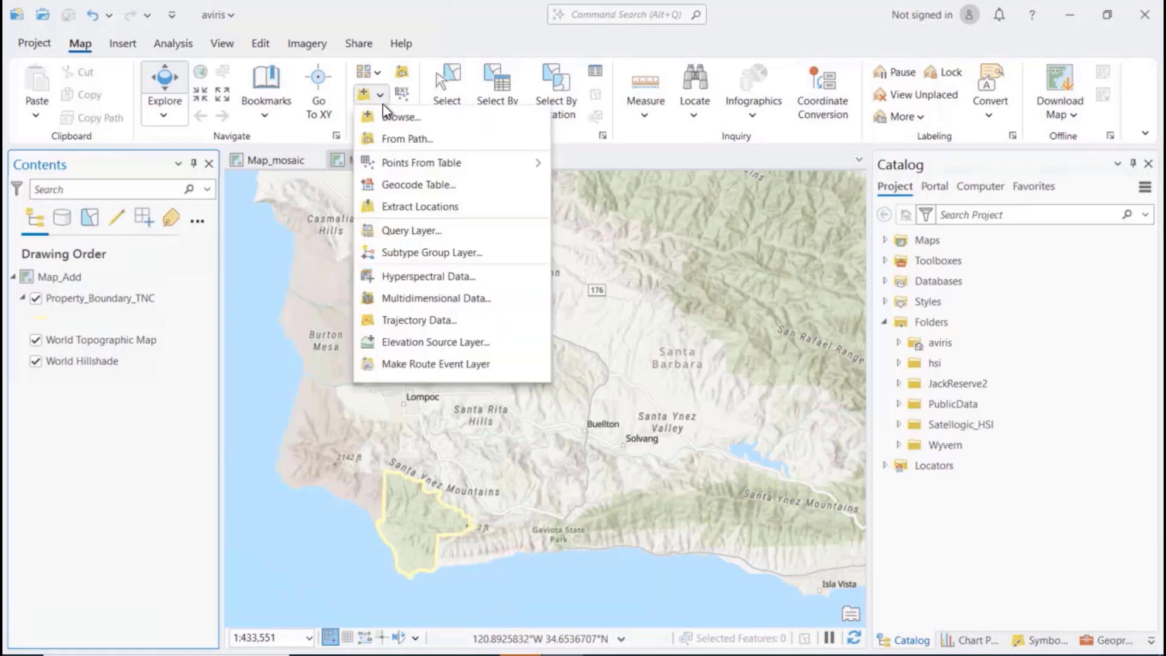
pyautogui.click(432, 278)
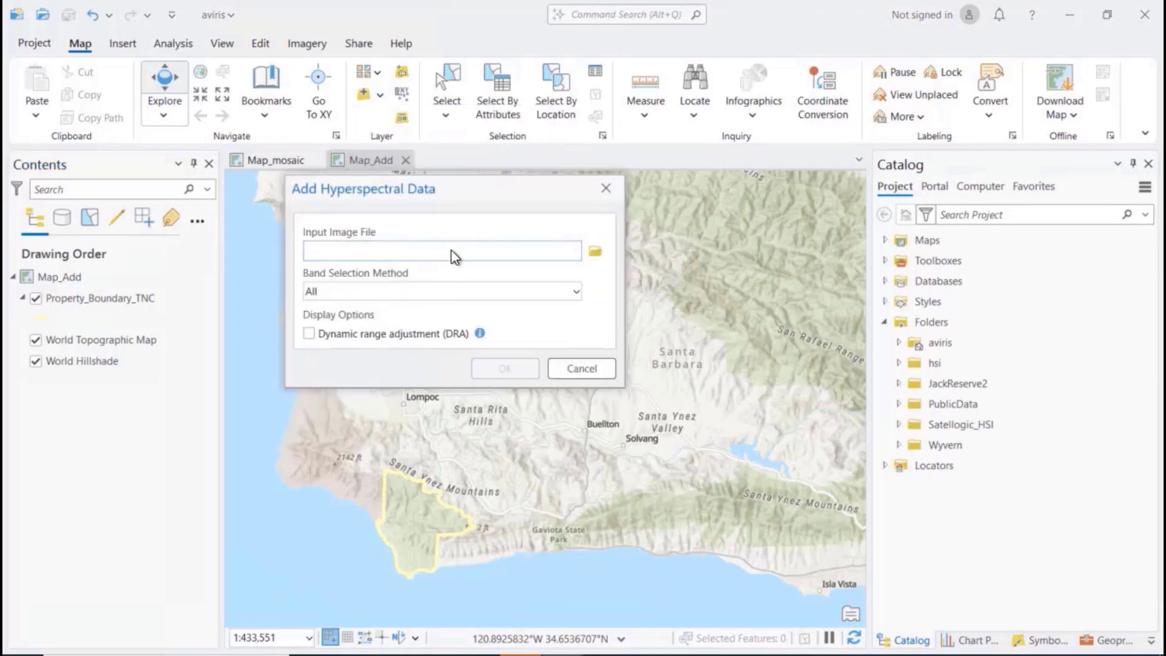
pyautogui.click(596, 251)
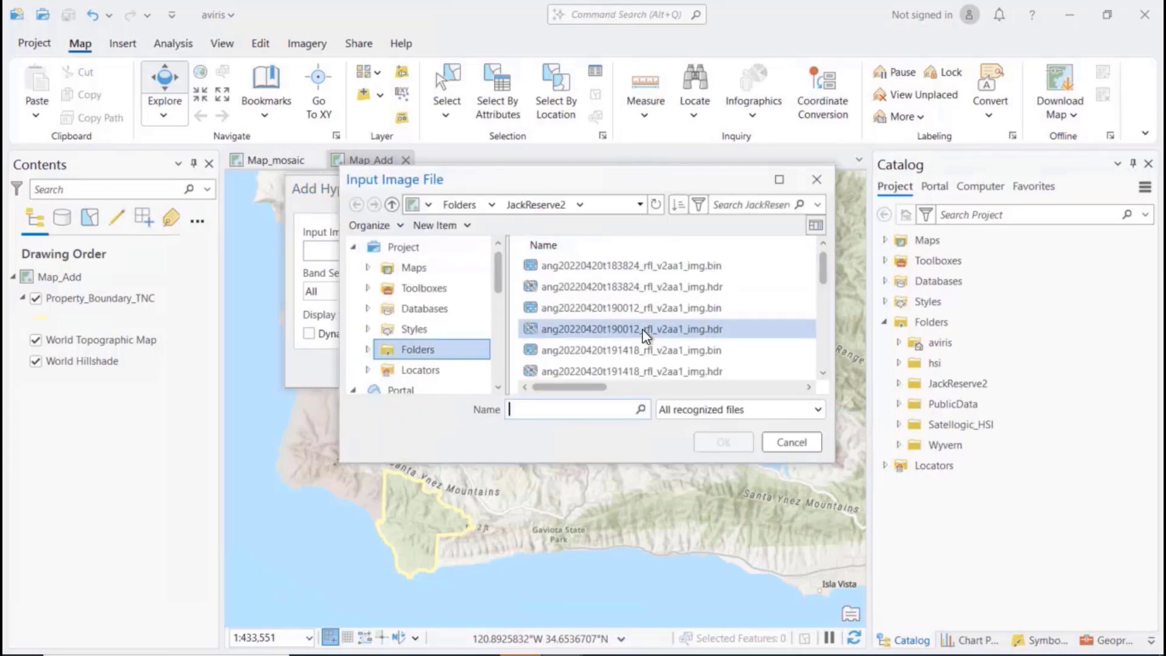
pyautogui.click(644, 329)
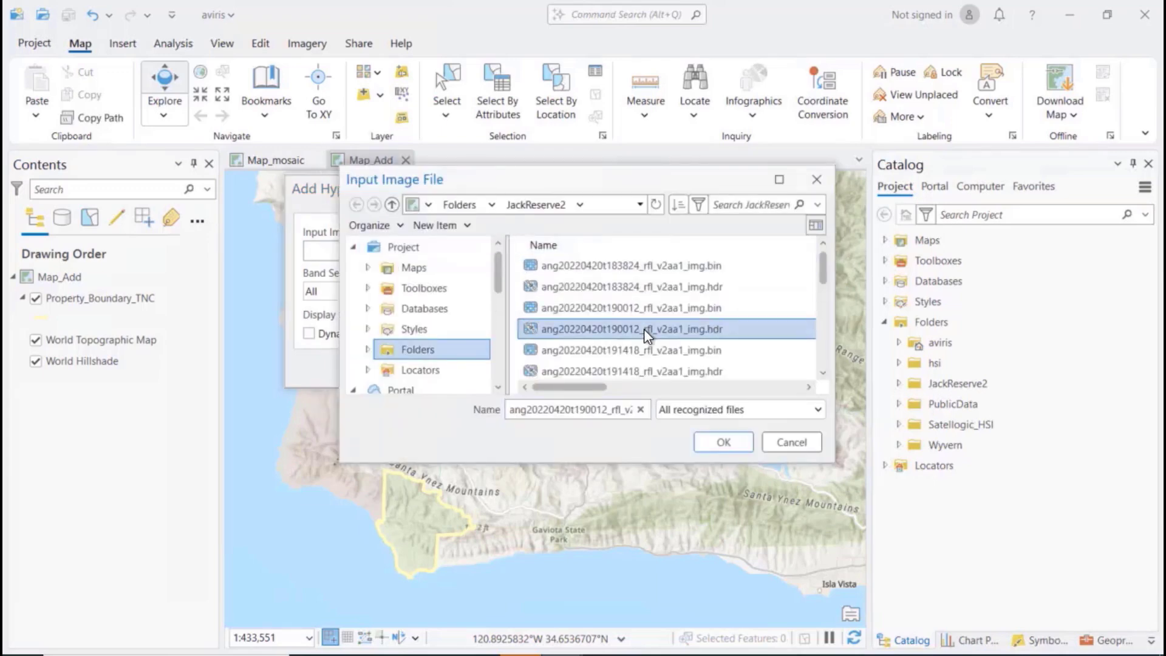
pyautogui.click(726, 446)
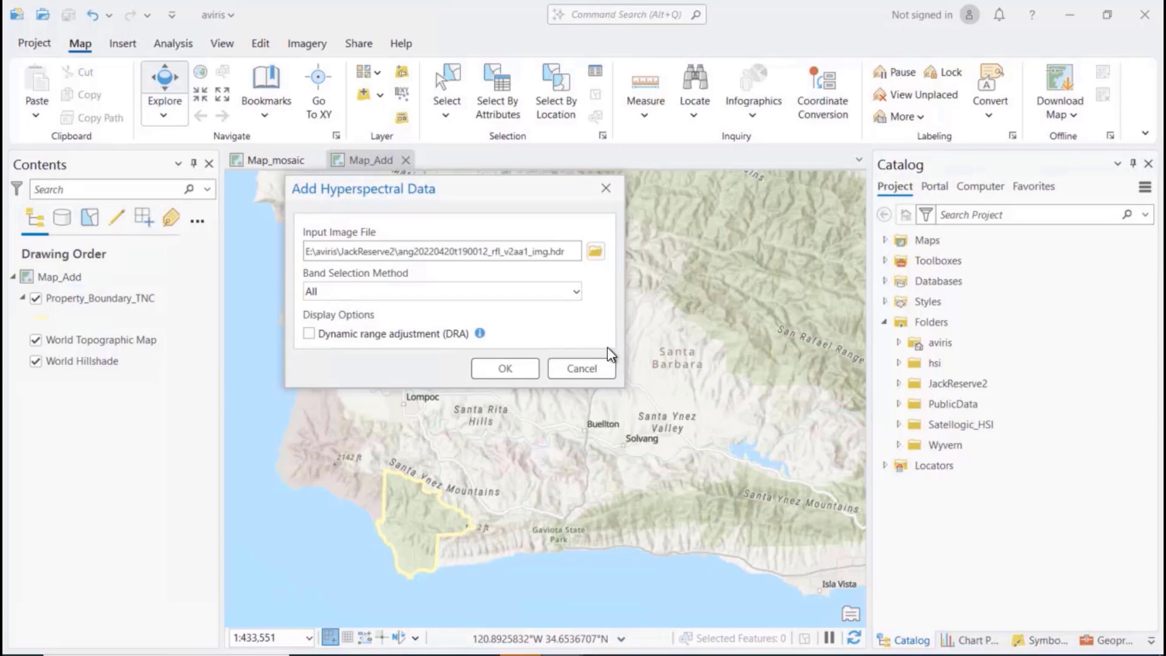
pyautogui.click(581, 291)
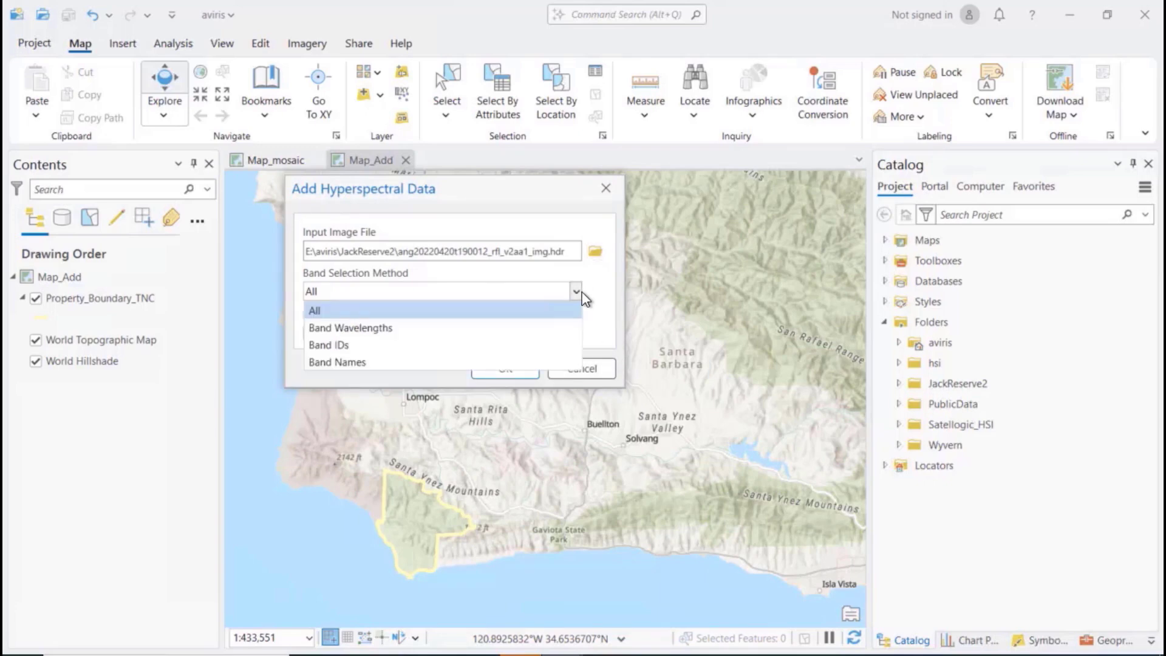
pyautogui.click(600, 298)
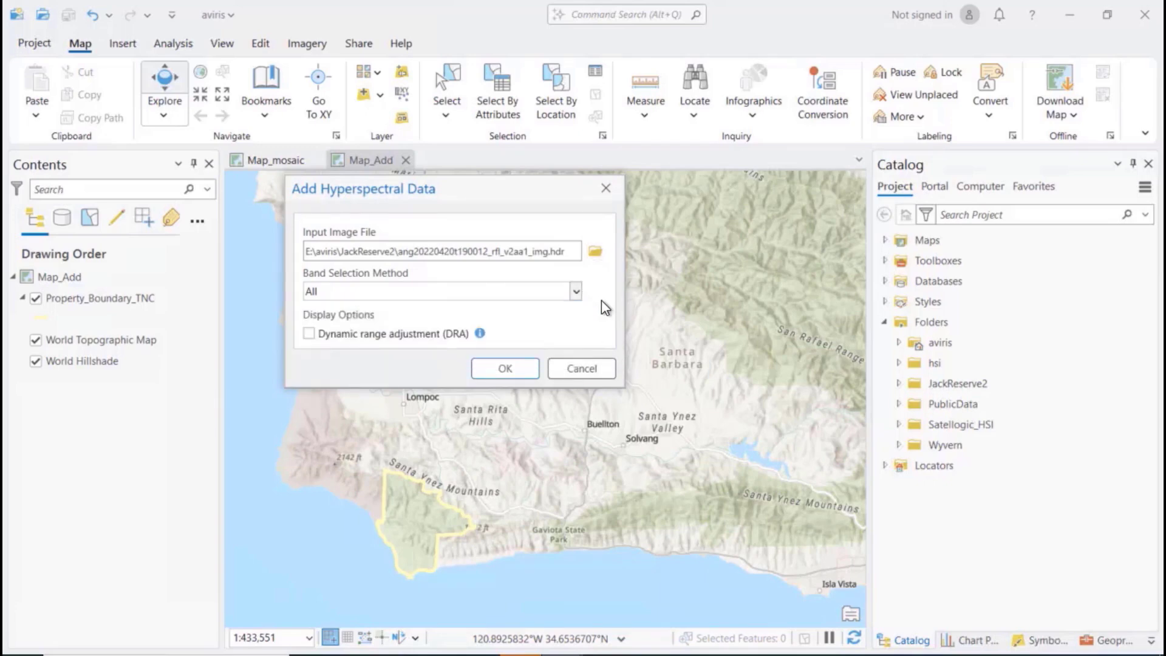
pyautogui.click(505, 368)
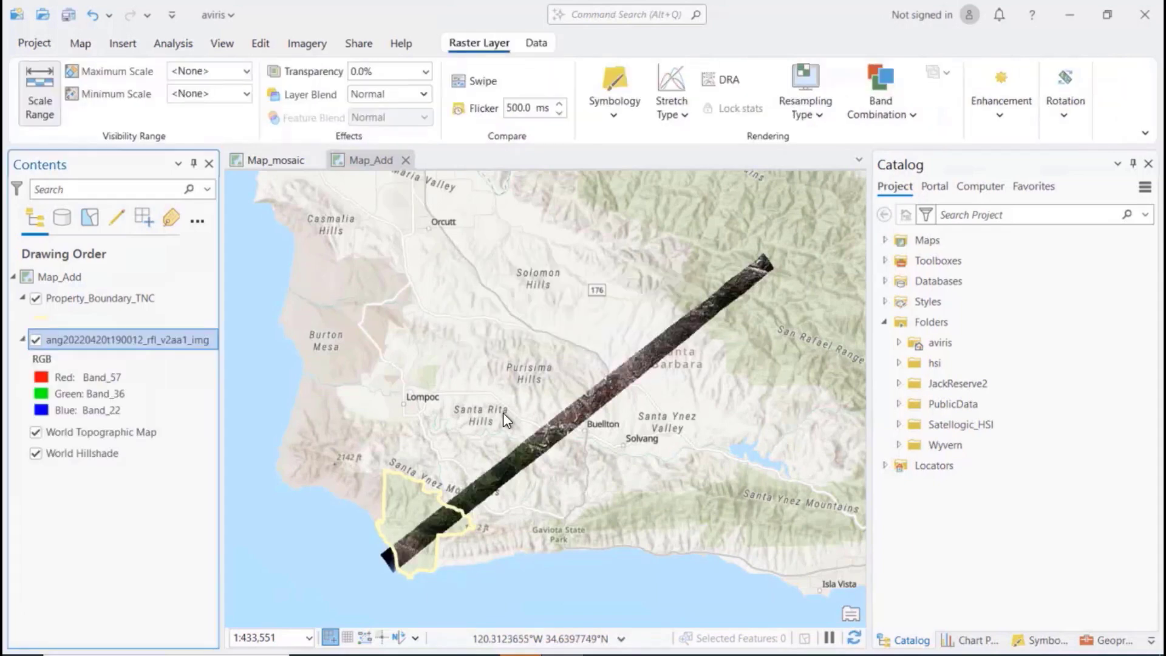
# Scroll through the red channel's 425 wavelength-labelled bands, leaving Red on Band_57
pyautogui.click(121, 380)
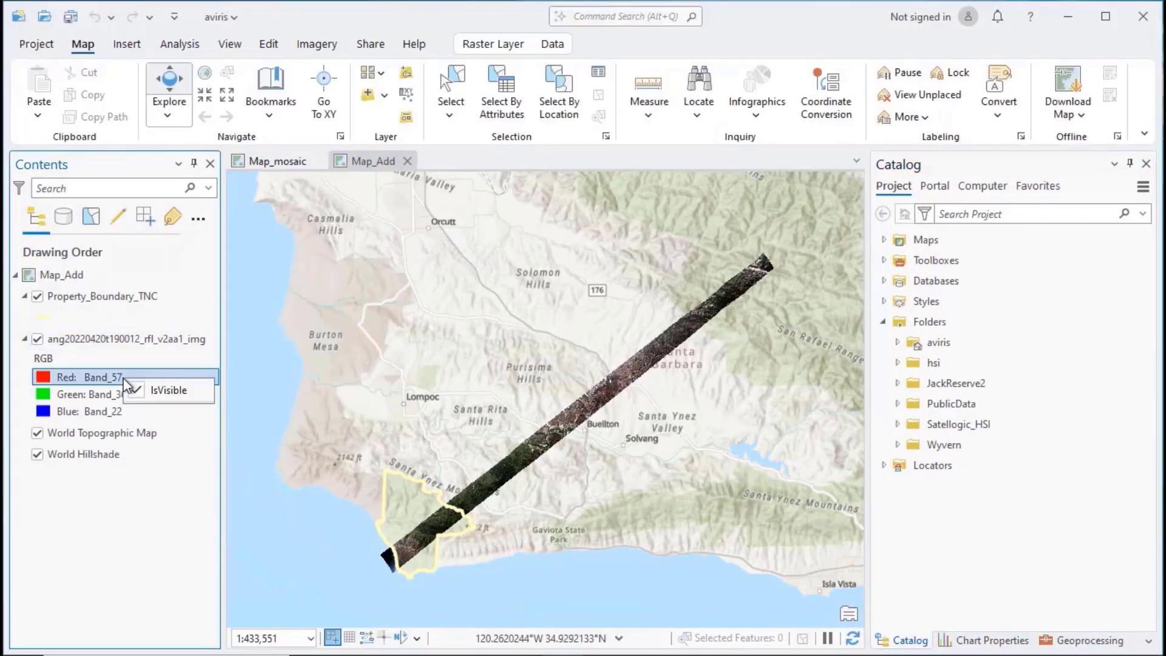
pyautogui.click(125, 382)
pyautogui.scroll(-1, 243, 202)
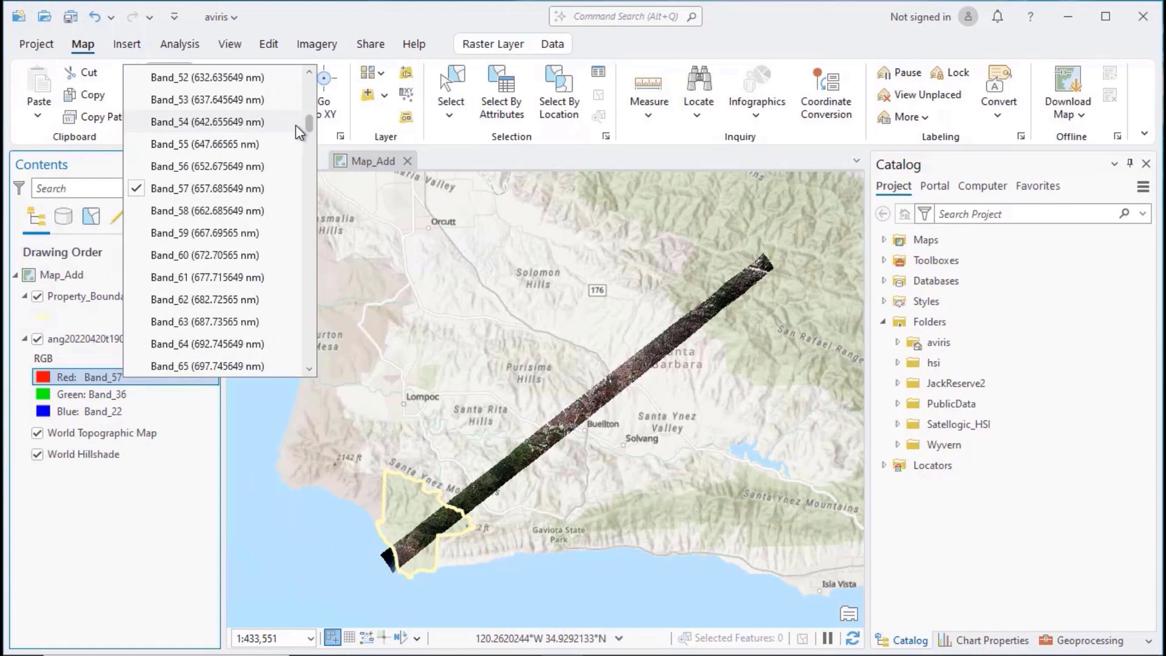
pyautogui.moveTo(309, 128); pyautogui.dragTo(307, 158)
pyautogui.moveTo(303, 239); pyautogui.dragTo(297, 354)
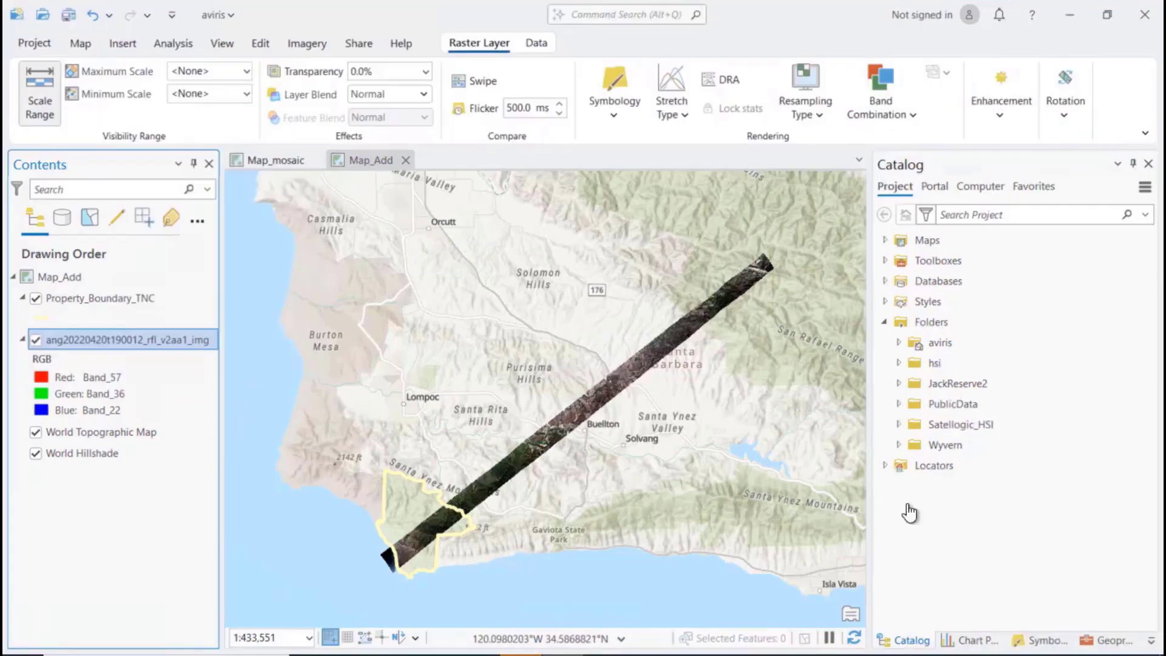
# Zoom to JL_mosaic, open Spectral Profile 1, and add a second sample point on the map
pyautogui.click(1114, 640)
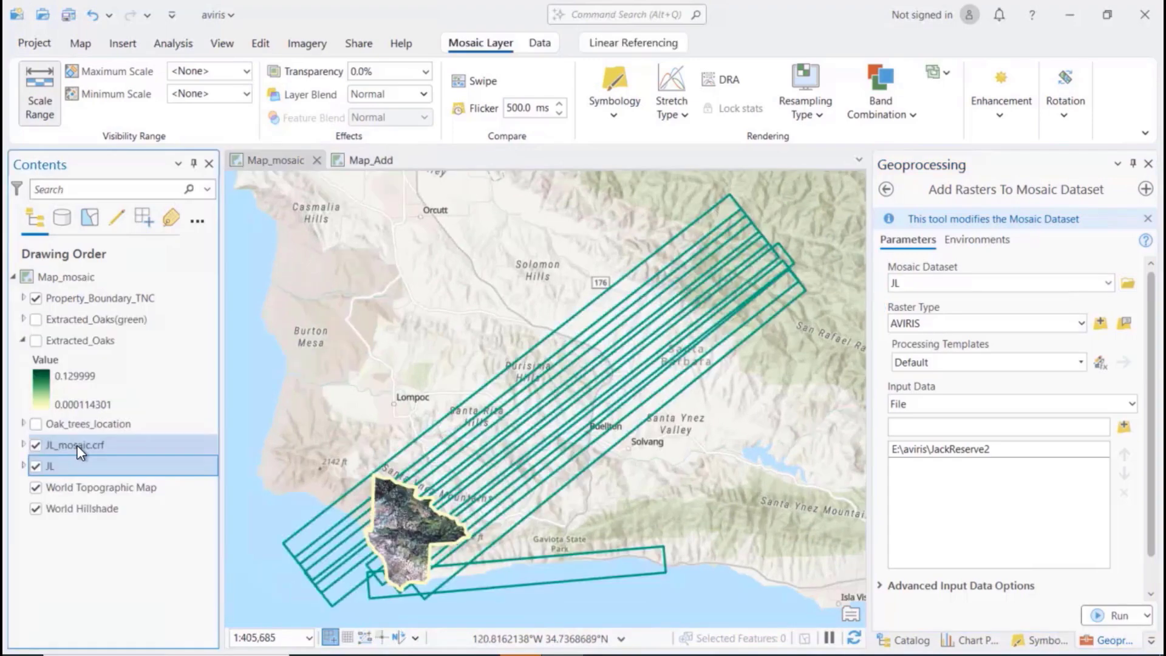
pyautogui.rightClick(76, 445)
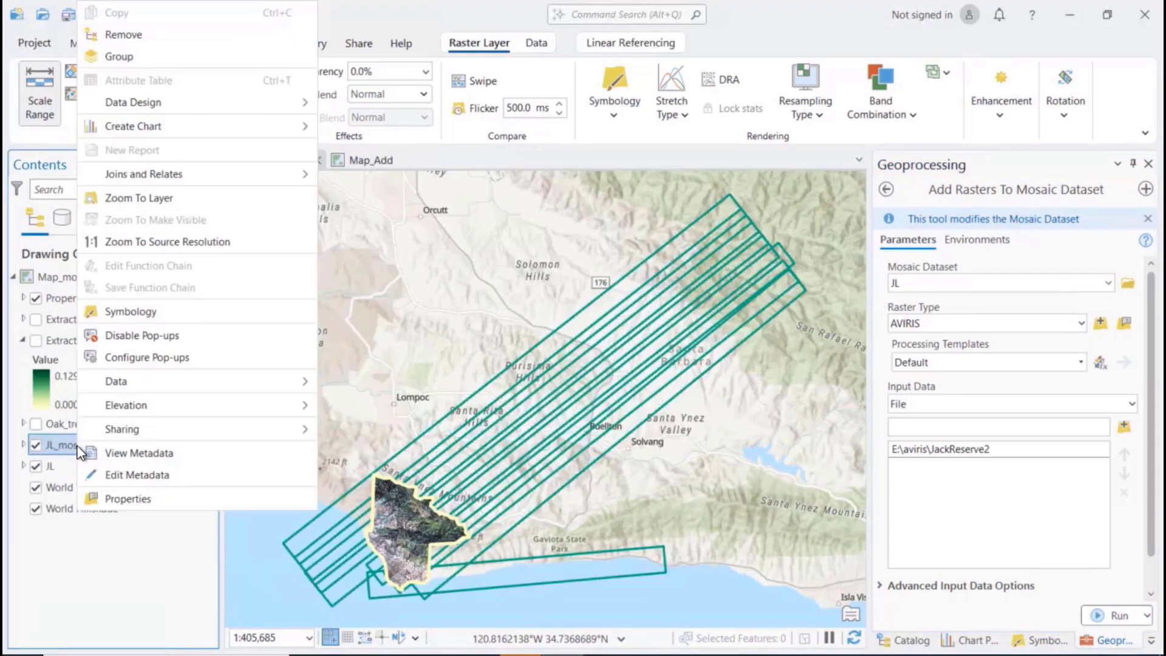
pyautogui.click(139, 198)
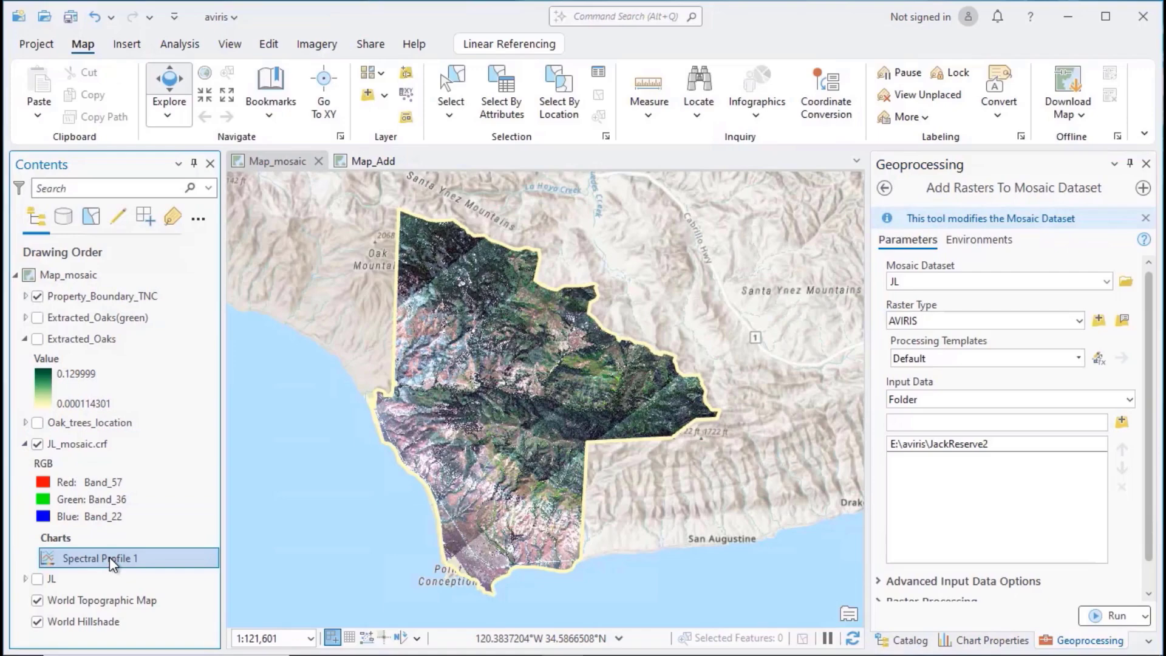
pyautogui.doubleClick(110, 558)
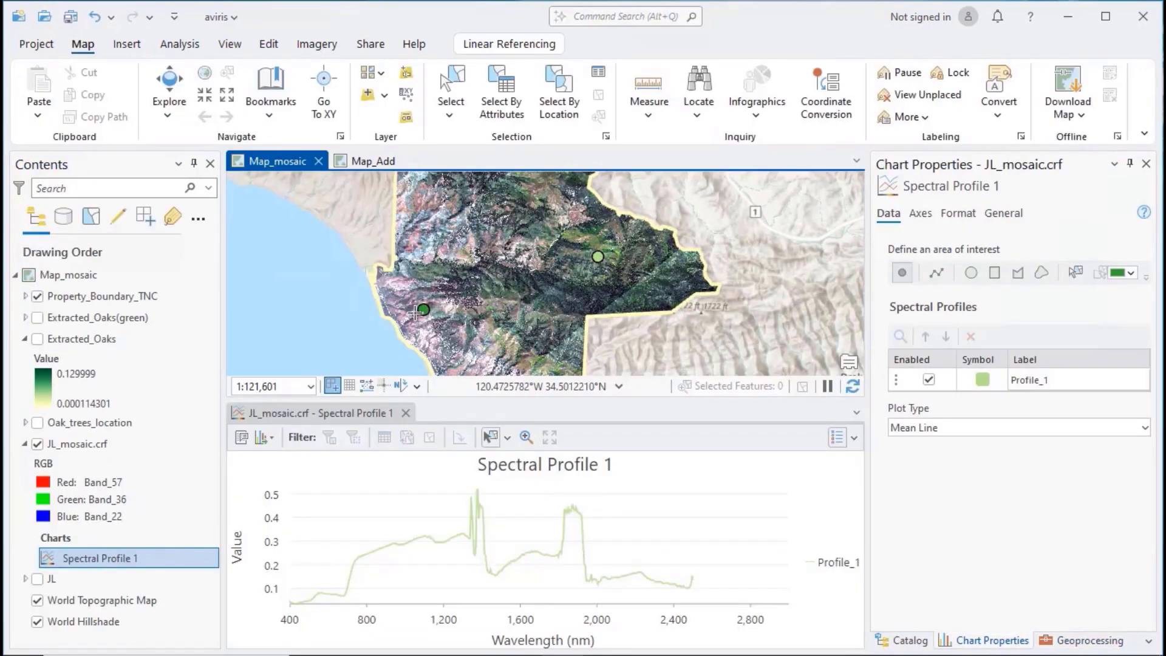
pyautogui.click(414, 312)
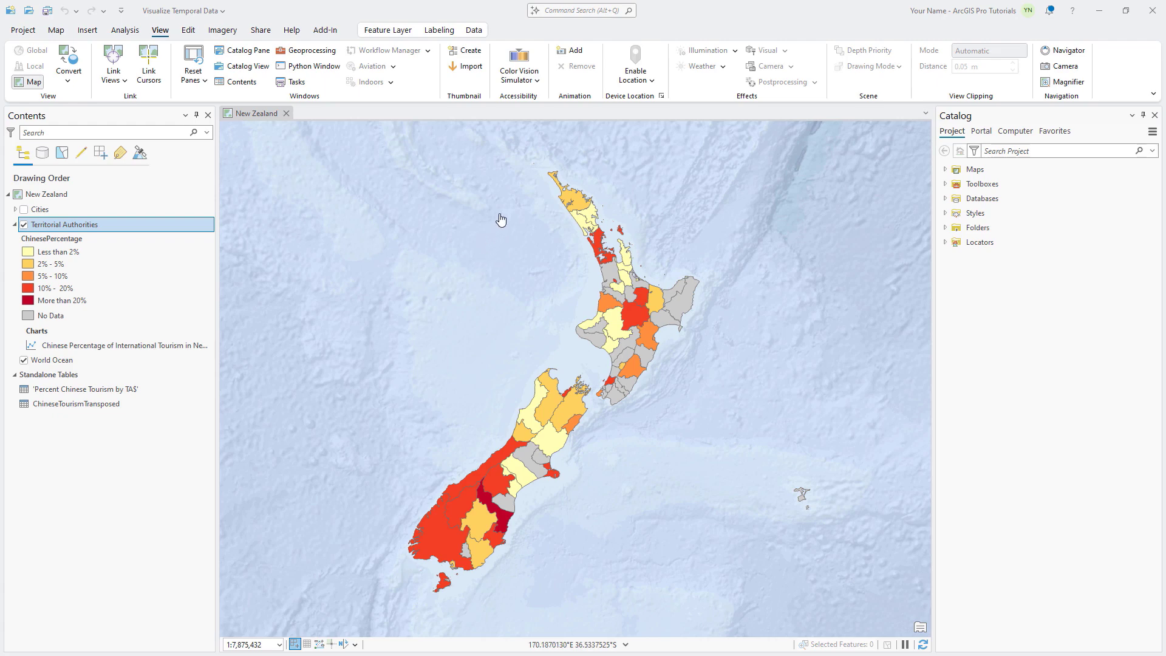
# Ask Command Search 'How do I view the attributes of a feature layer?' and open Attribute Table
pyautogui.click(551, 11)
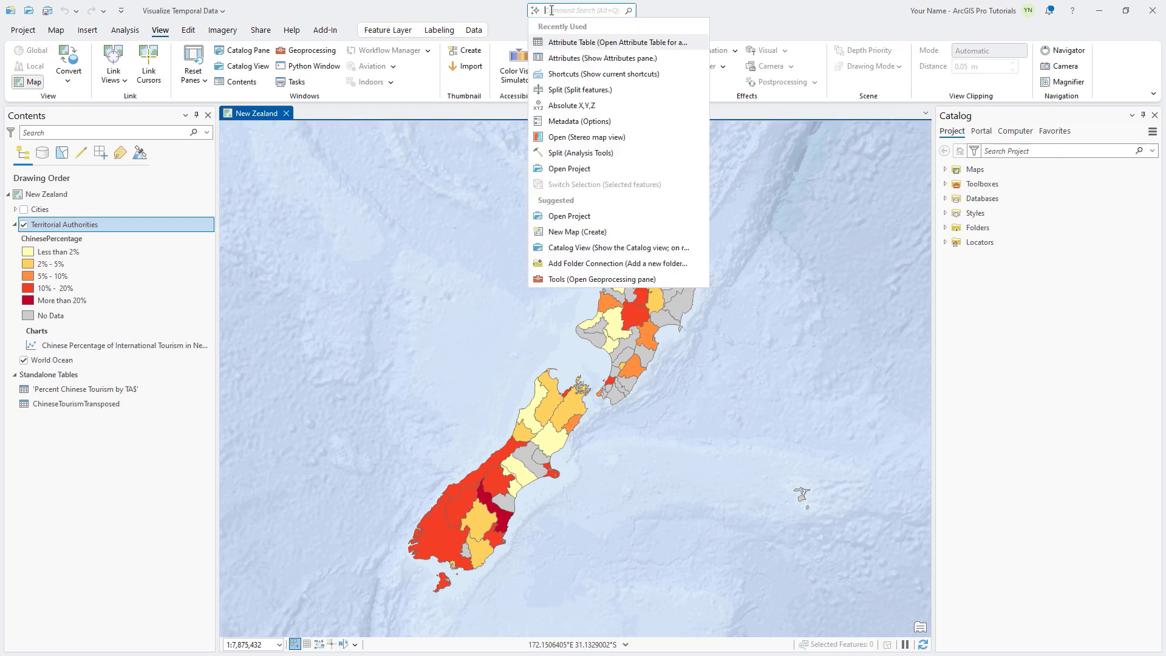
pyautogui.write('How do I view the a')
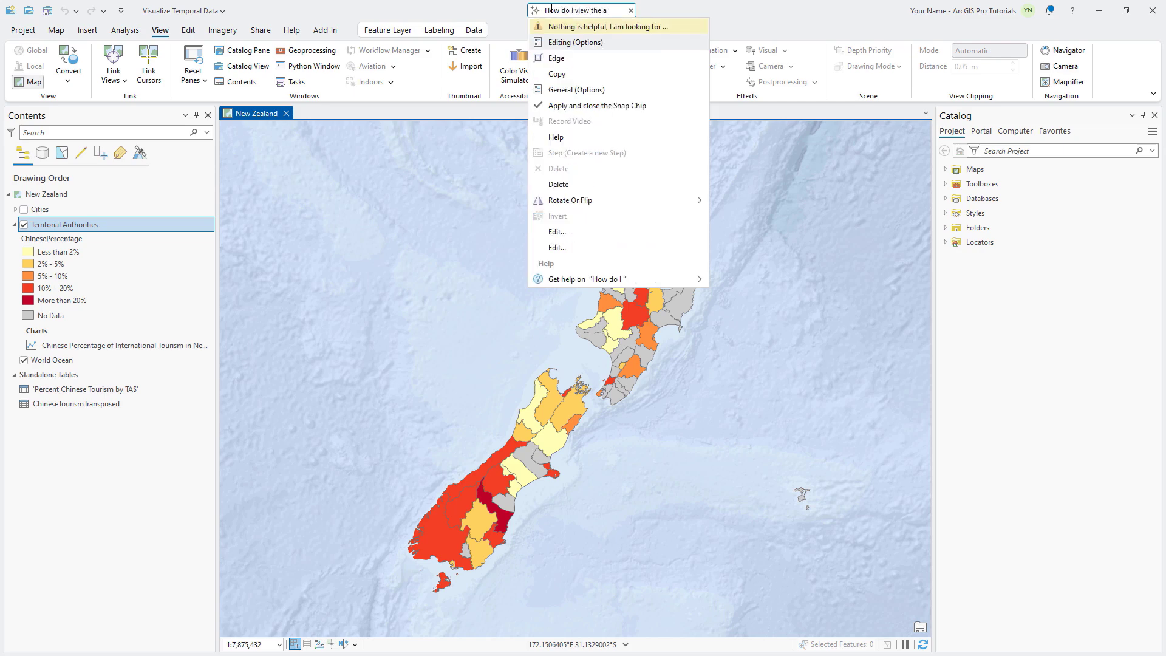
pyautogui.write('ttributes of a feature layer?')
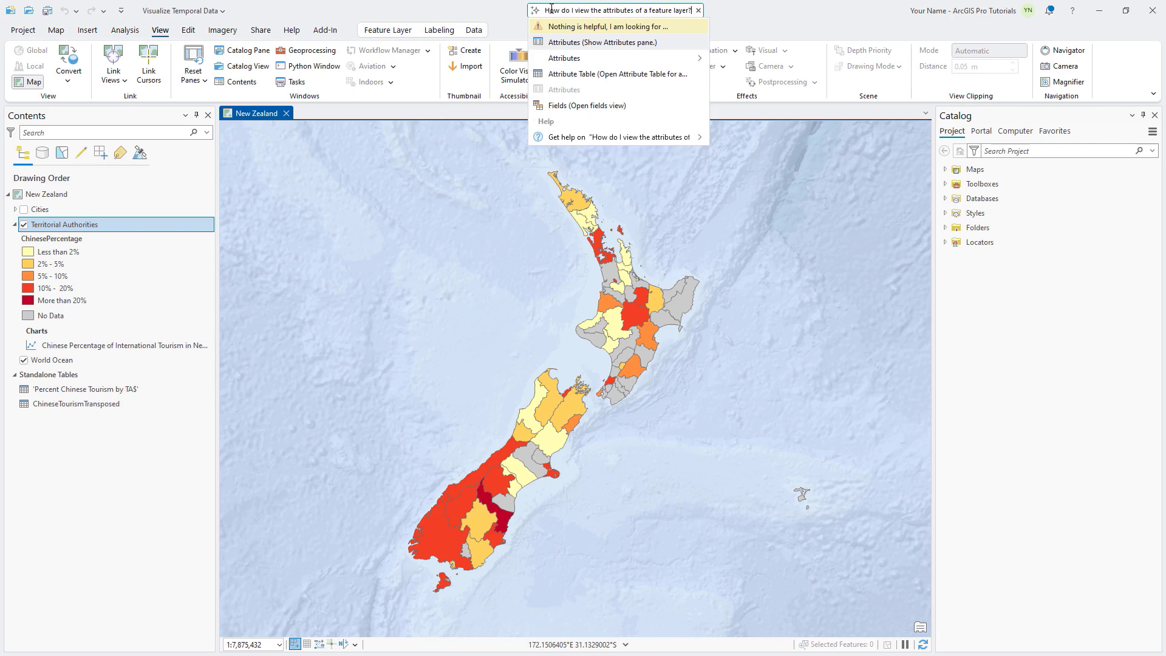
pyautogui.click(587, 75)
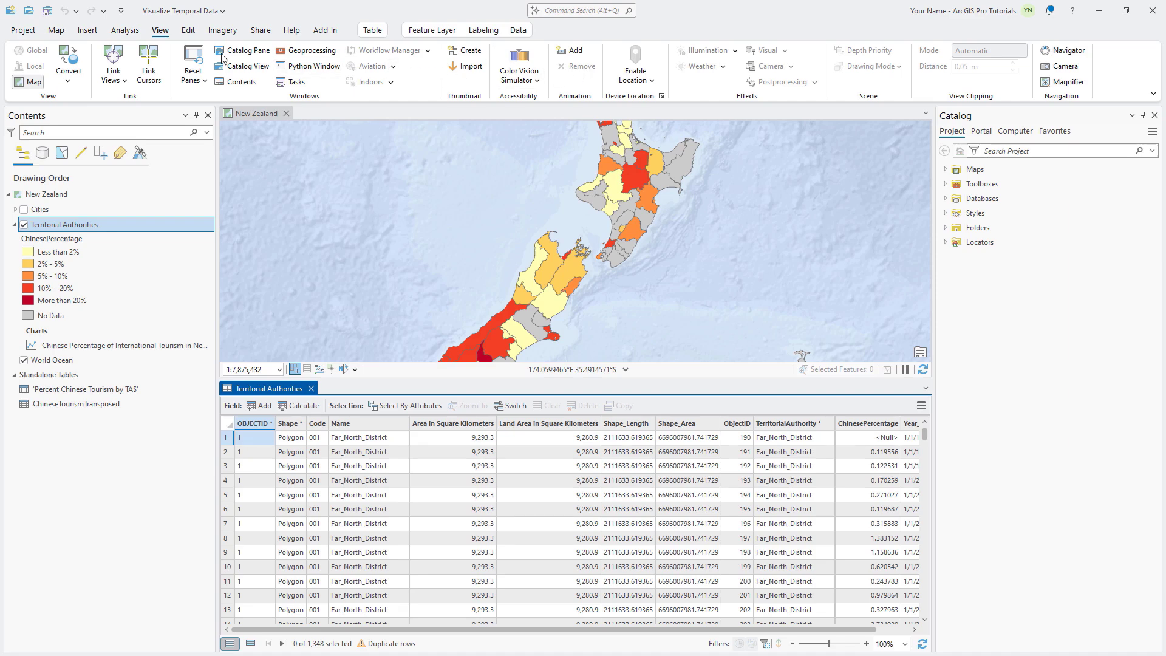
# Filter the application Options by 'rende' and expand the Raster and Imagery Appearance settings
pyautogui.click(24, 31)
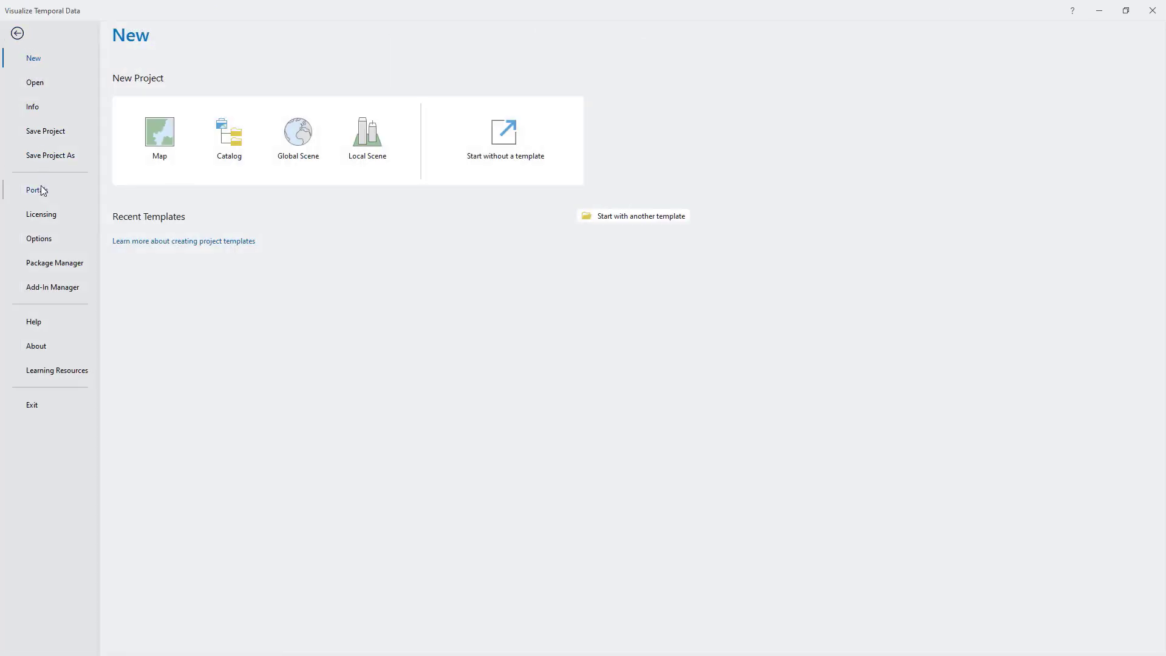
pyautogui.click(38, 239)
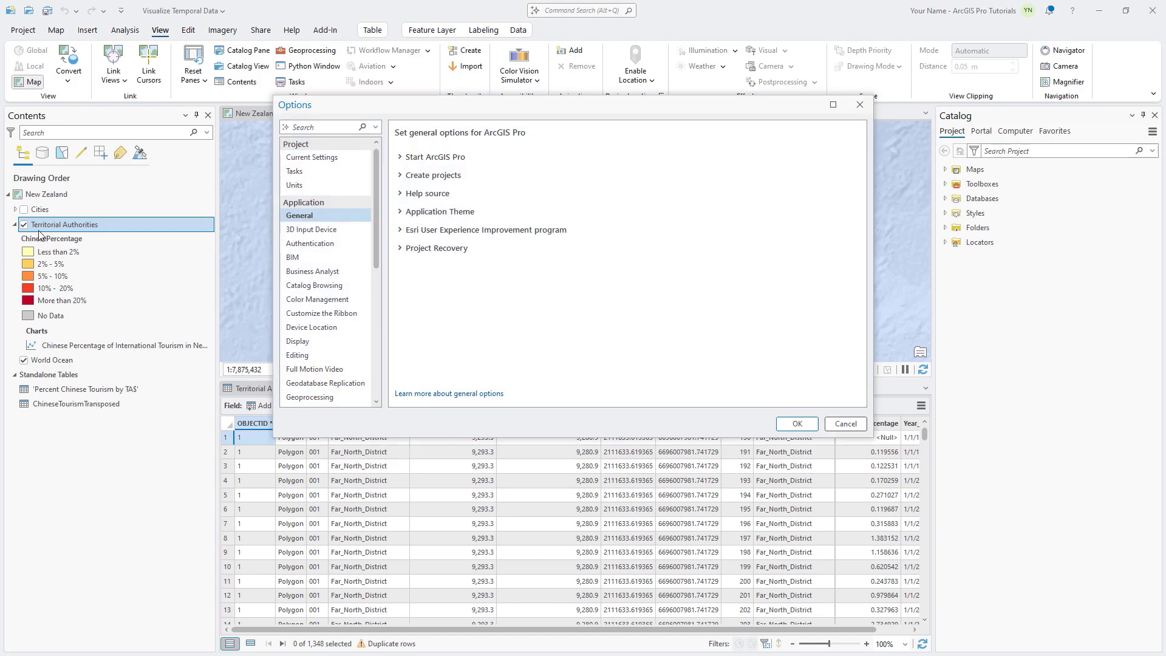
pyautogui.click(299, 127)
pyautogui.write('render')
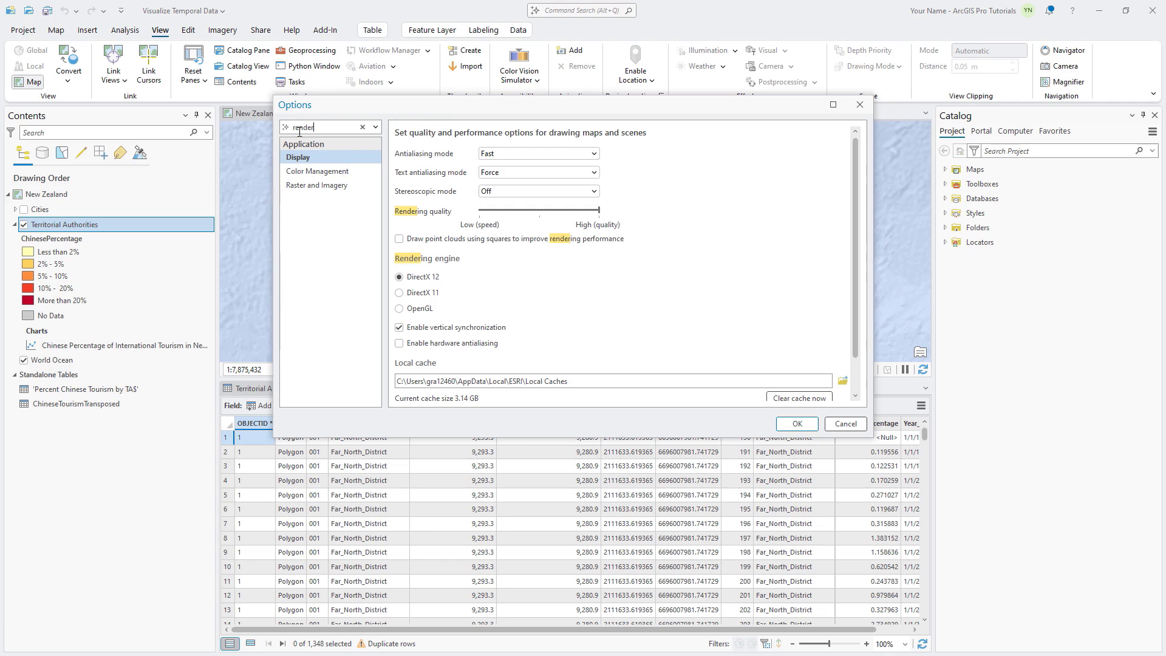
pyautogui.click(318, 171)
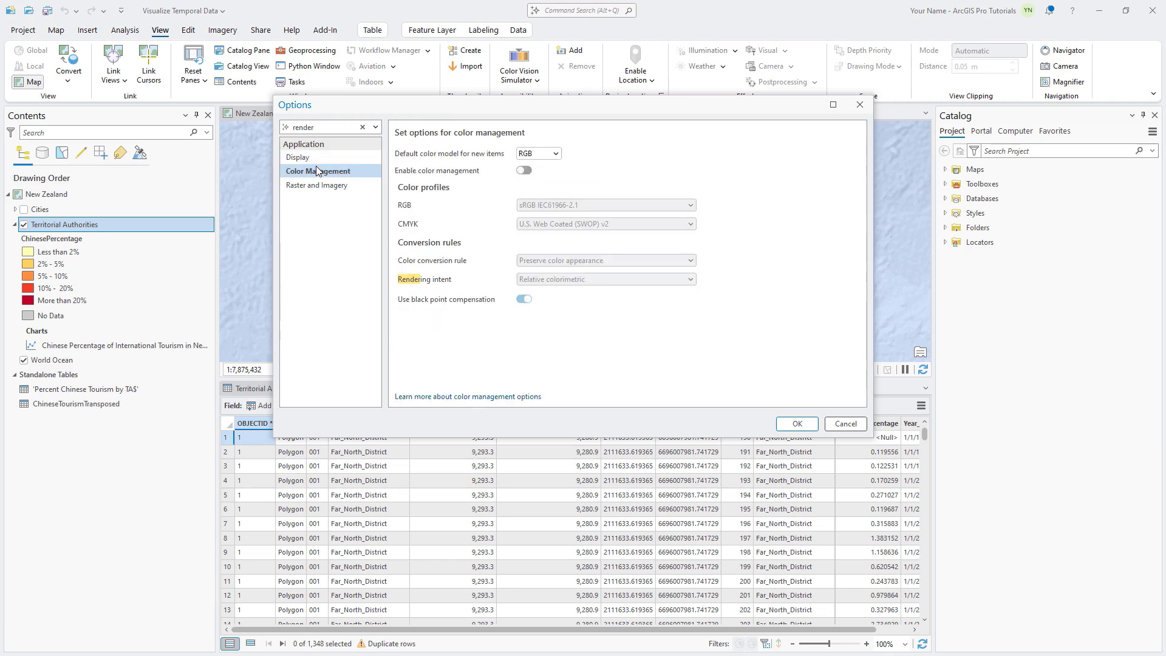
pyautogui.click(313, 185)
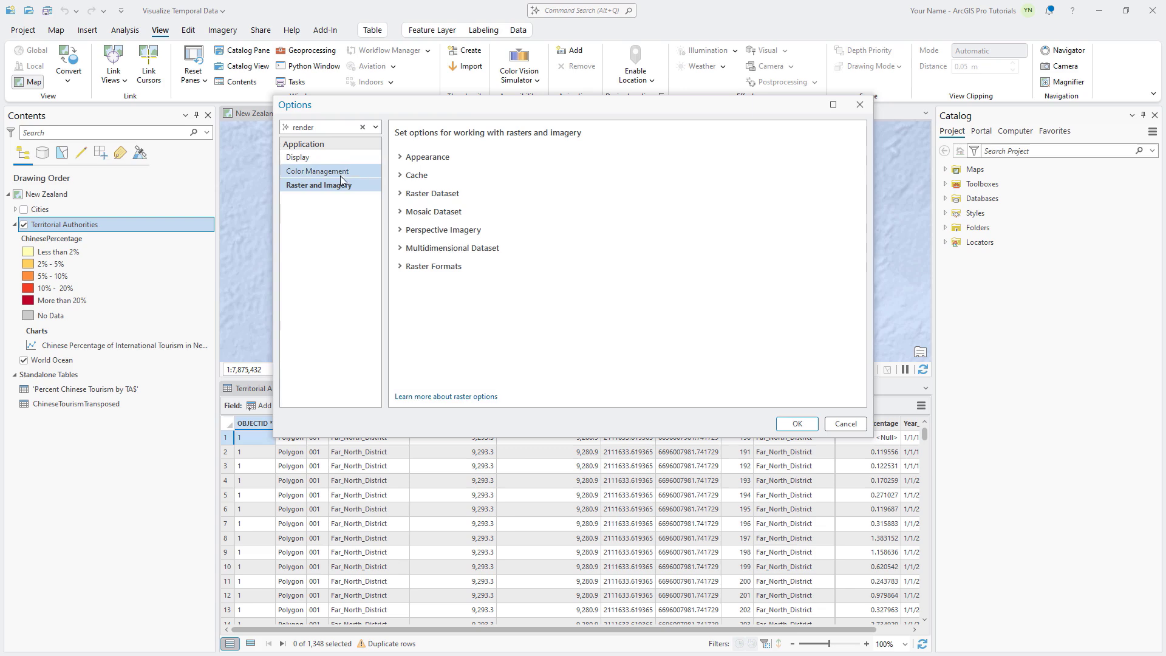
pyautogui.click(408, 159)
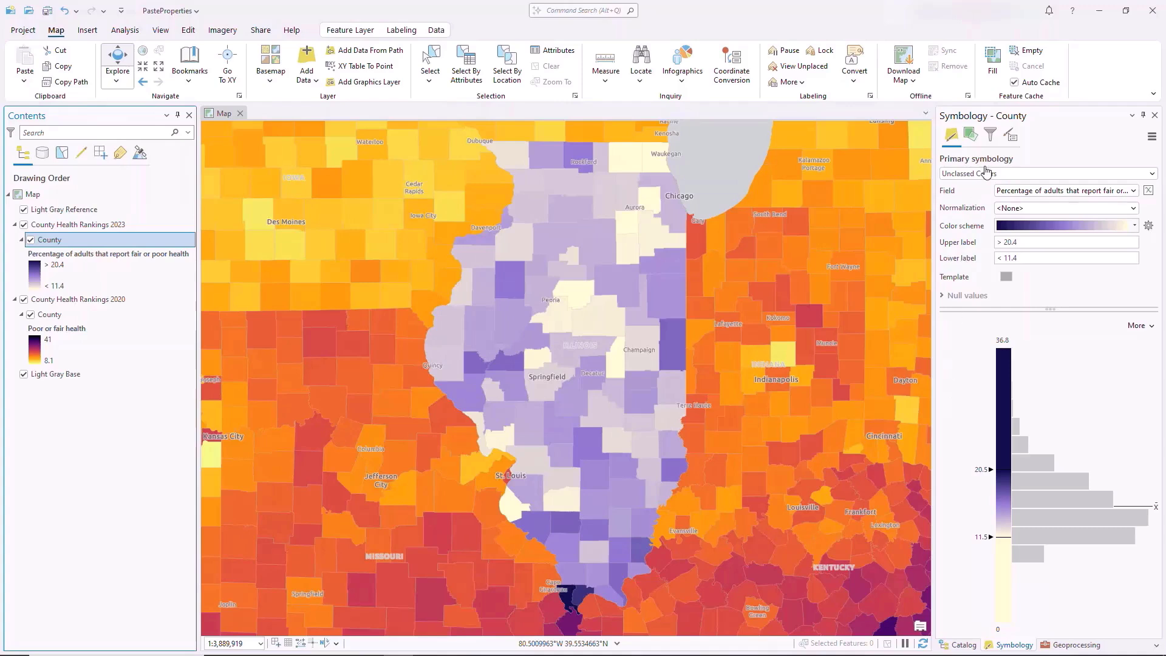
# Show the 2023 County layer's Display filters tab, where Filter 1 is state = 'IL'
pyautogui.click(990, 137)
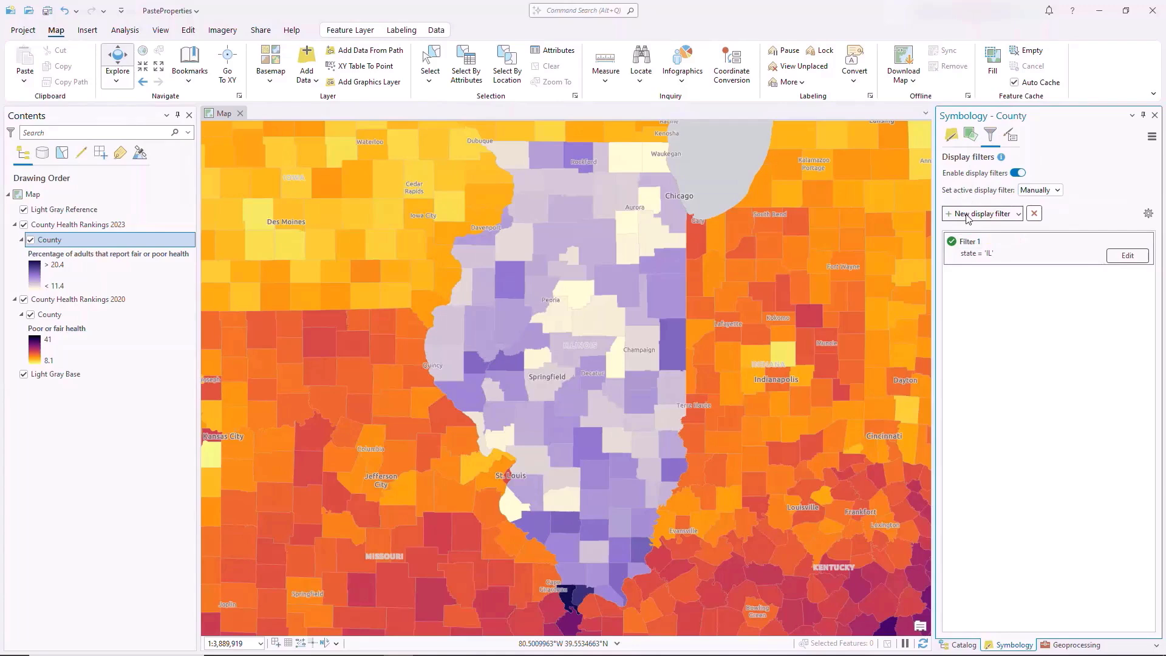
# Copy 2023 County, paste only its Display Filters onto 2020 County, and toggle 2023 to compare
pyautogui.moveTo(1009, 249)
pyautogui.rightClick(51, 240)
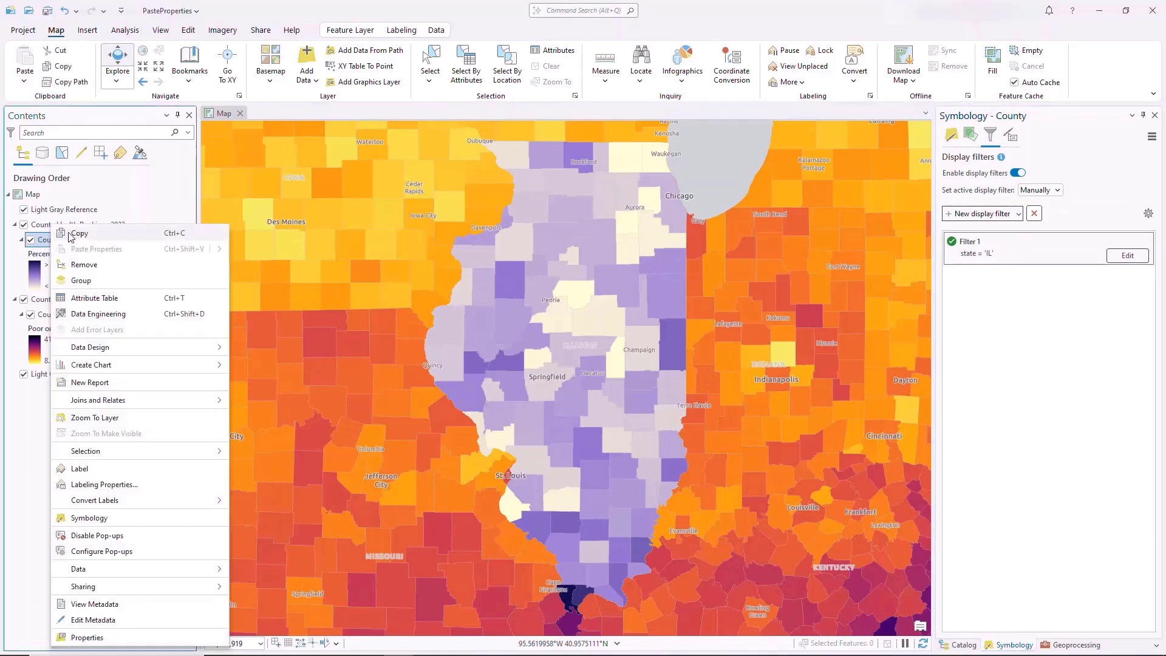
pyautogui.click(76, 235)
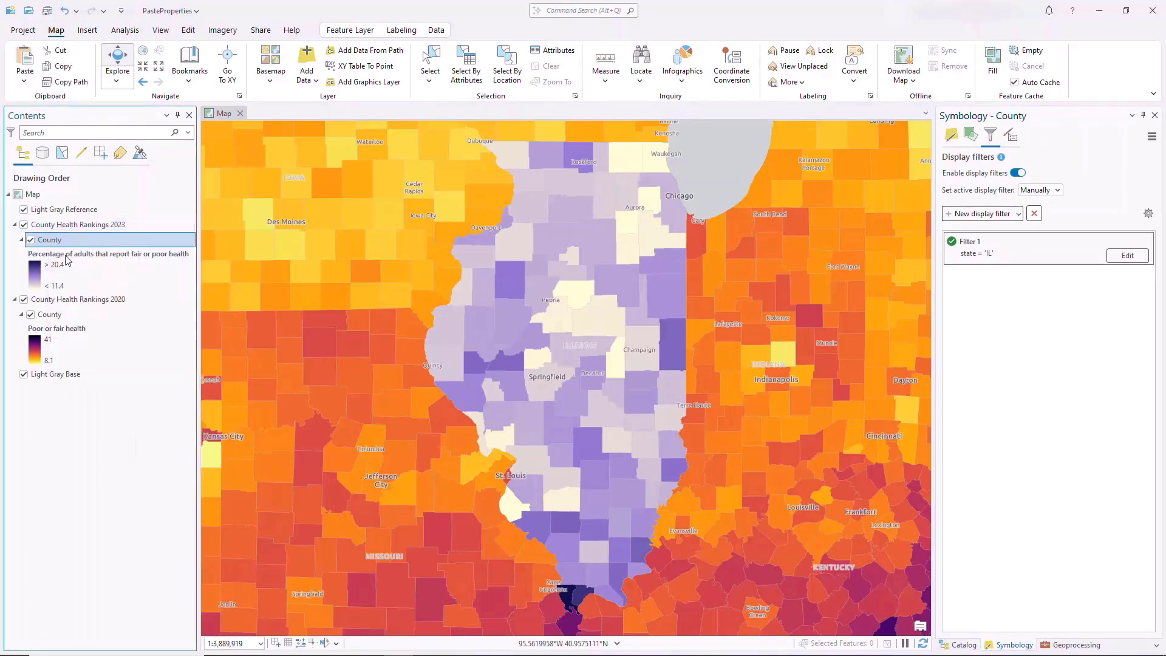
pyautogui.rightClick(51, 314)
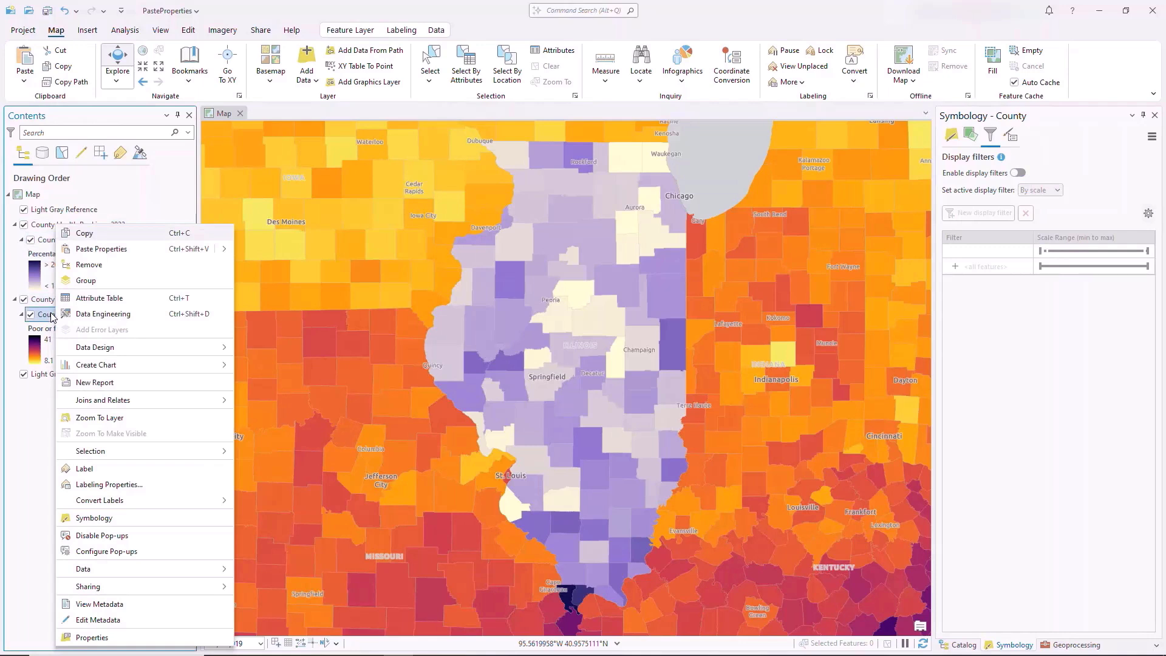
pyautogui.moveTo(228, 256)
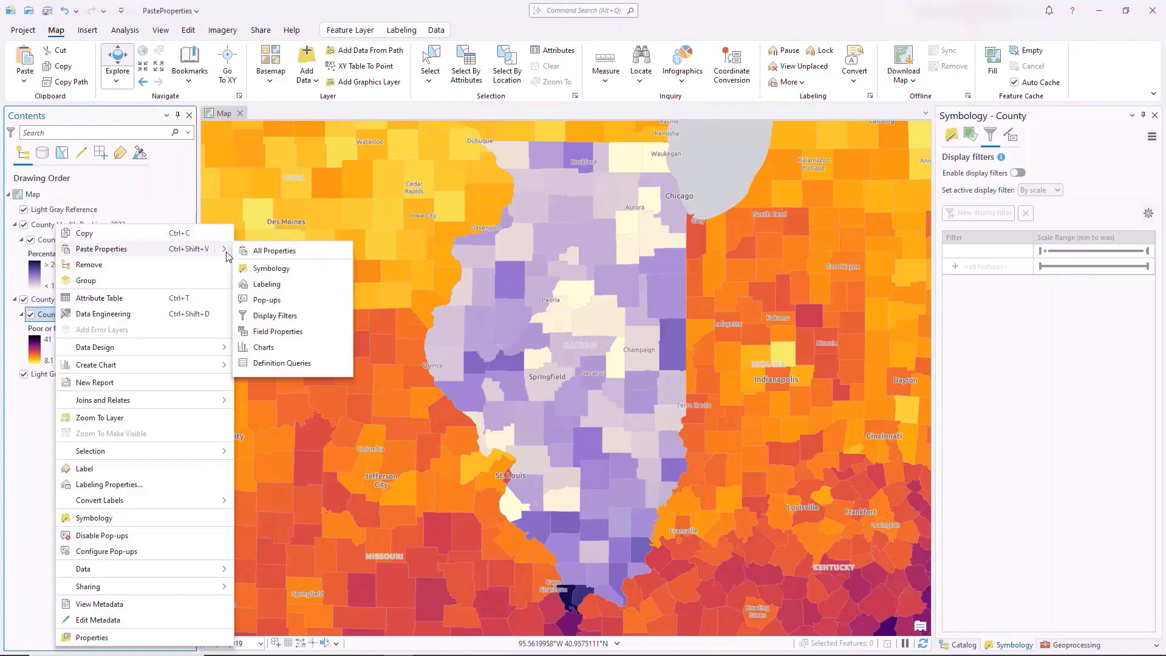
pyautogui.click(275, 316)
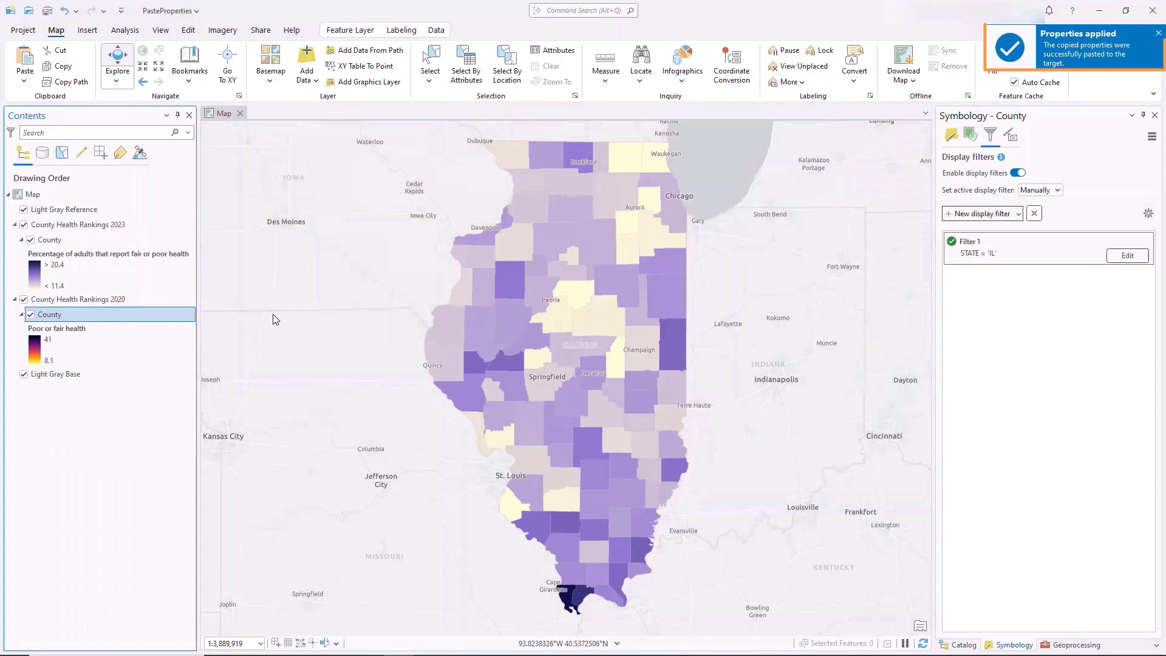
pyautogui.click(31, 240)
pyautogui.click(31, 241)
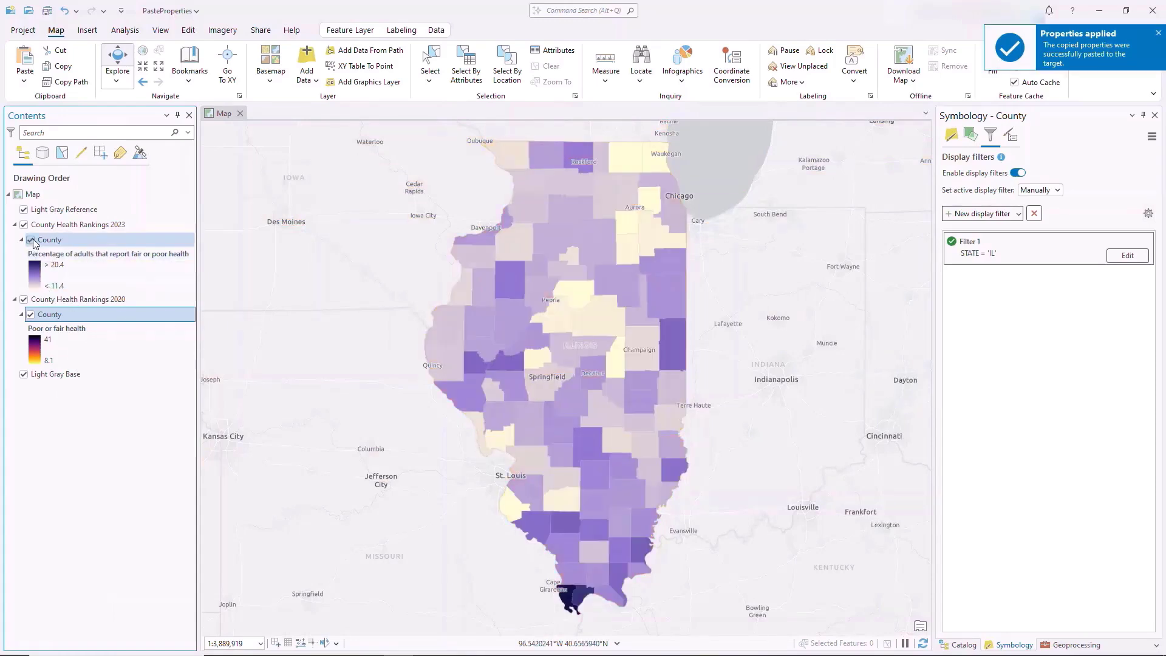
# Paste the copied Symbology onto 2020 County and hide 2023 County to see the purple colours
pyautogui.rightClick(59, 243)
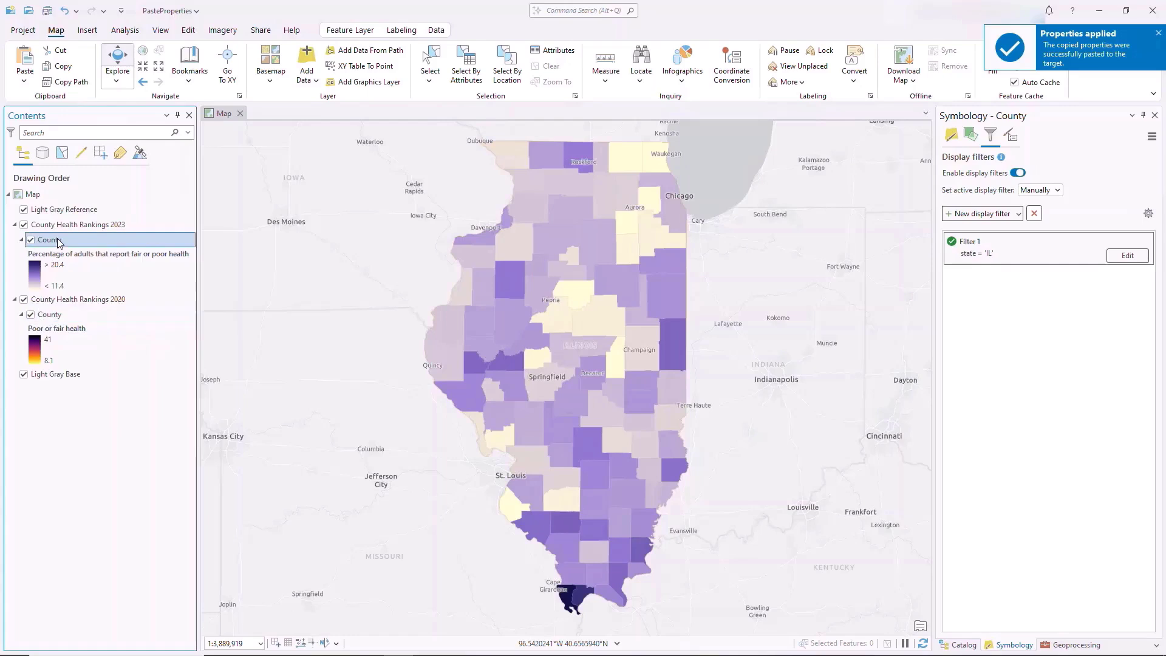
pyautogui.moveTo(111, 202)
pyautogui.press('Escape')
pyautogui.press('Escape')
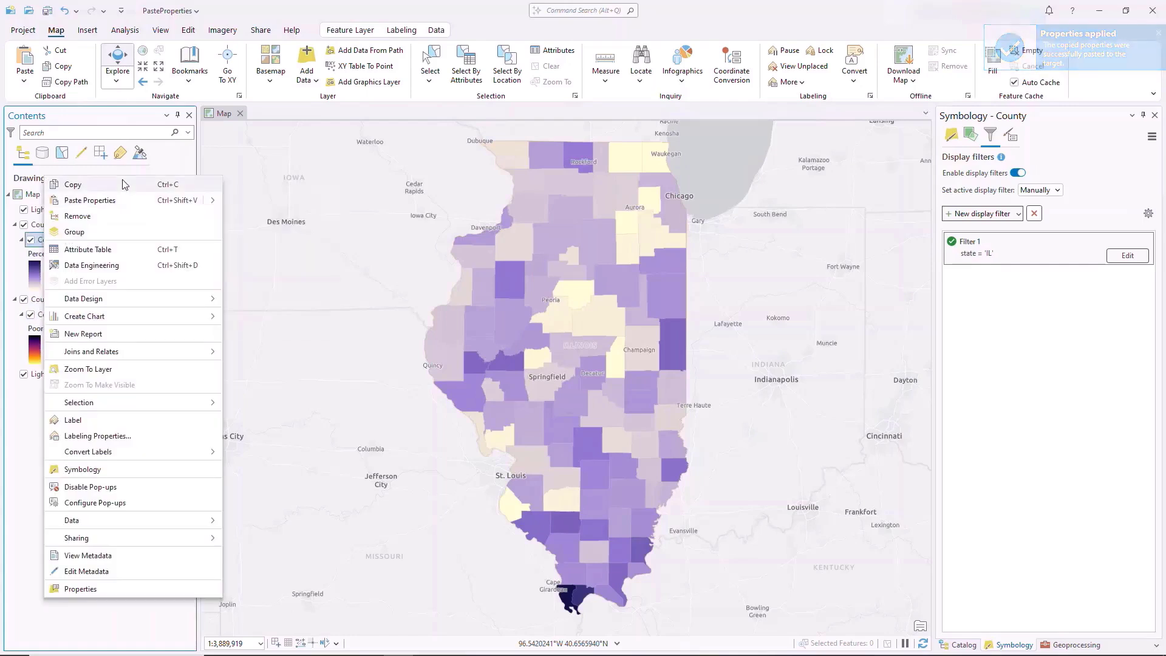
pyautogui.click(68, 312)
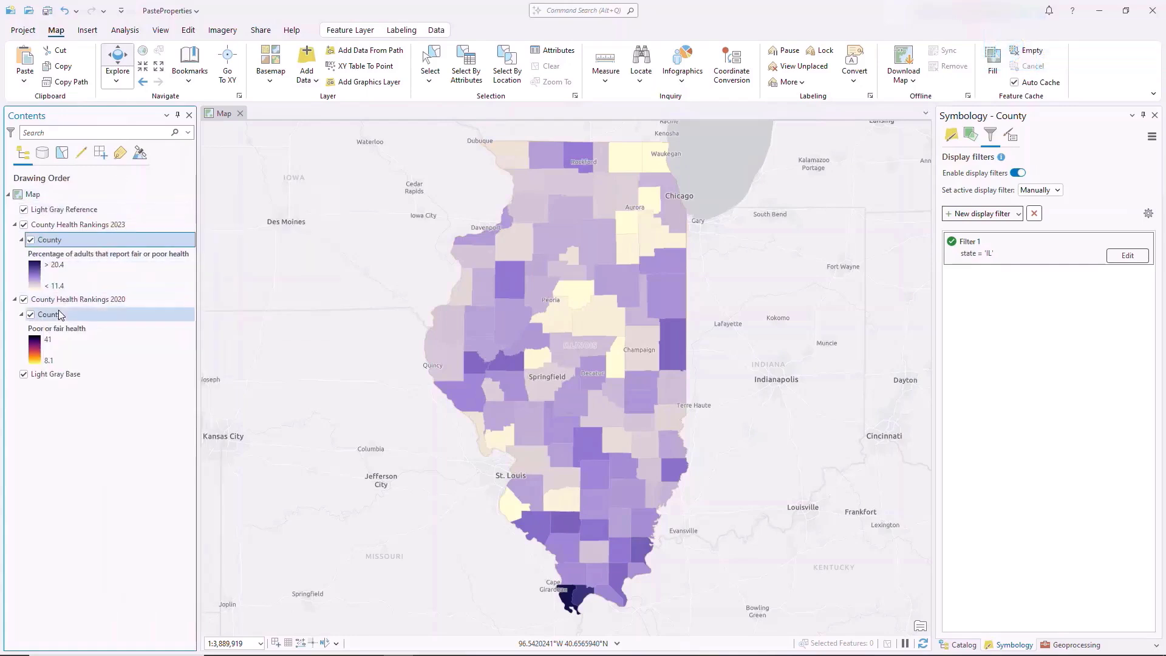
pyautogui.rightClick(67, 314)
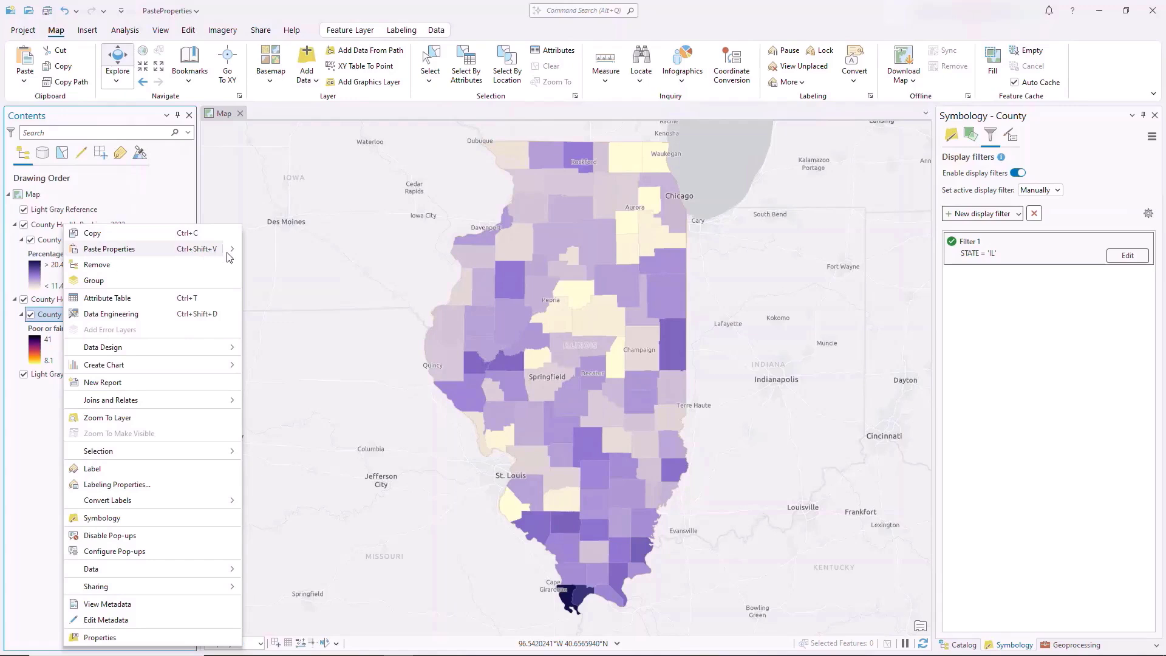
pyautogui.moveTo(229, 256)
pyautogui.click(275, 267)
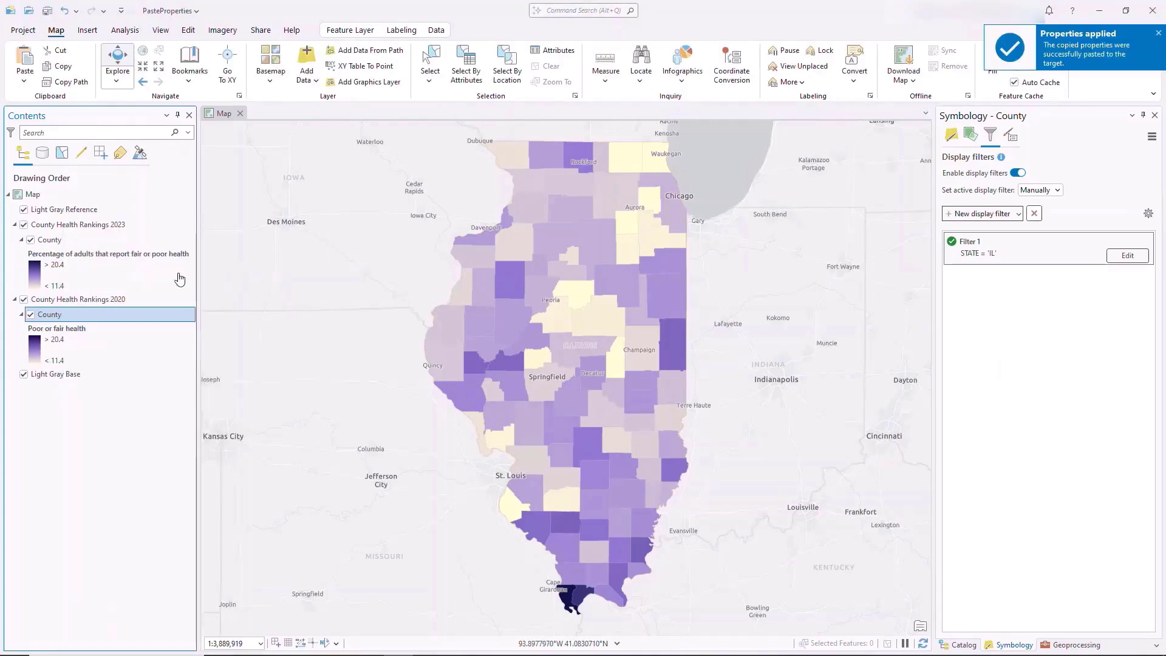
pyautogui.click(31, 240)
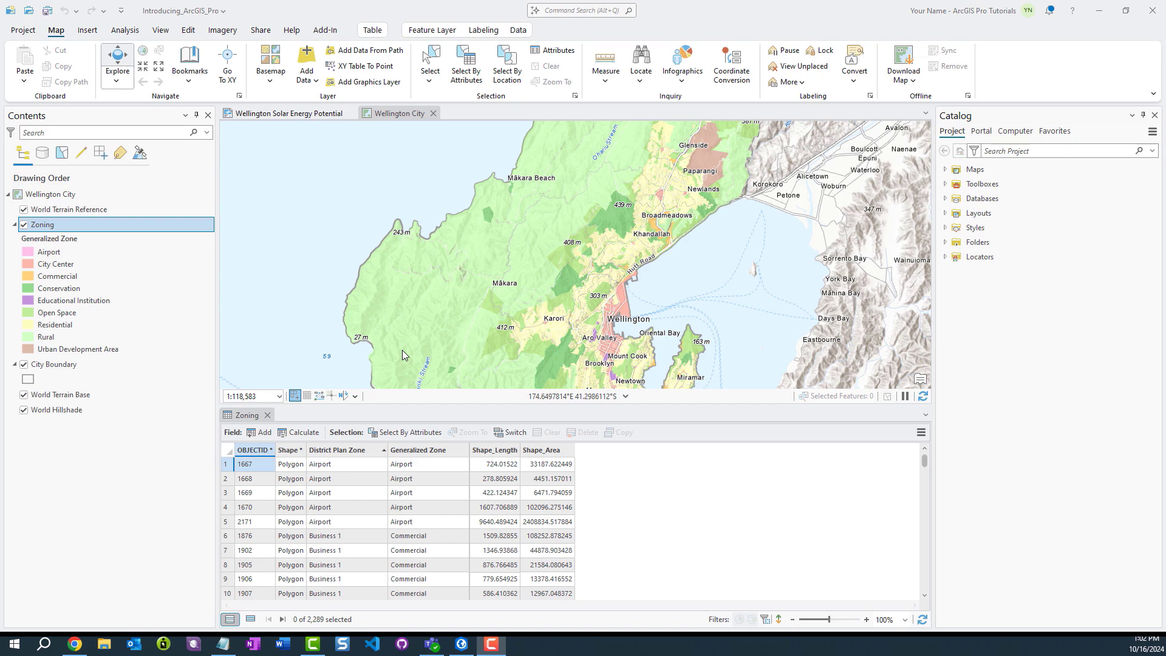
# Float the Zoning table and the solar layout into separate windows, then minimize both
pyautogui.click(245, 417)
pyautogui.moveTo(245, 419); pyautogui.dragTo(336, 316)
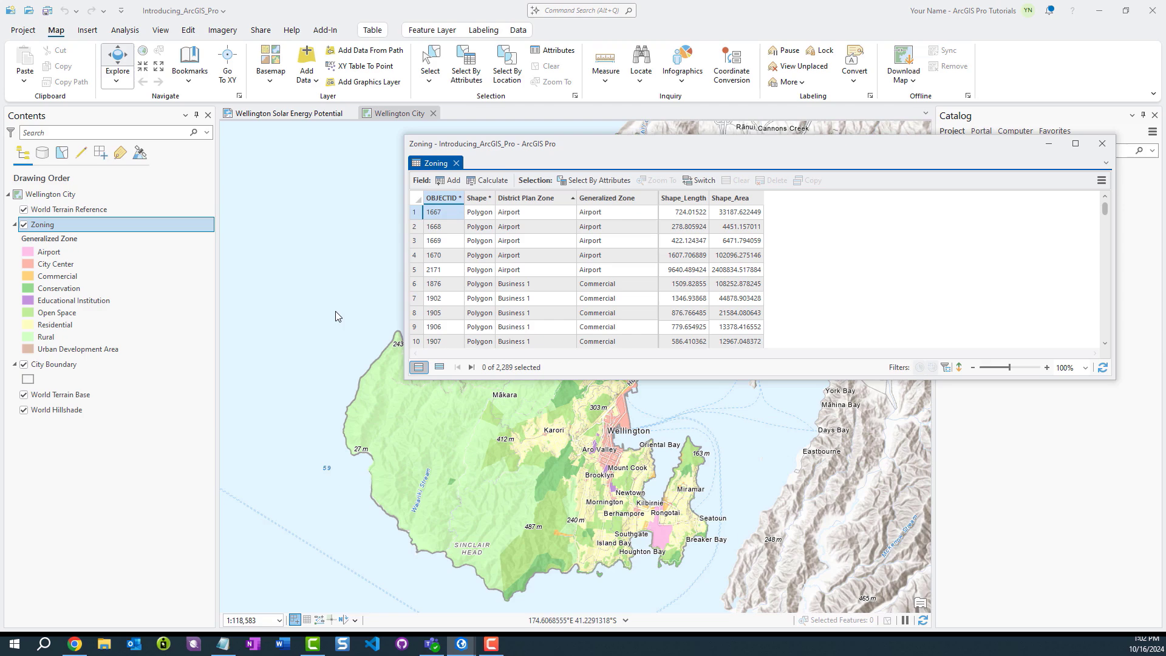
pyautogui.rightClick(292, 119)
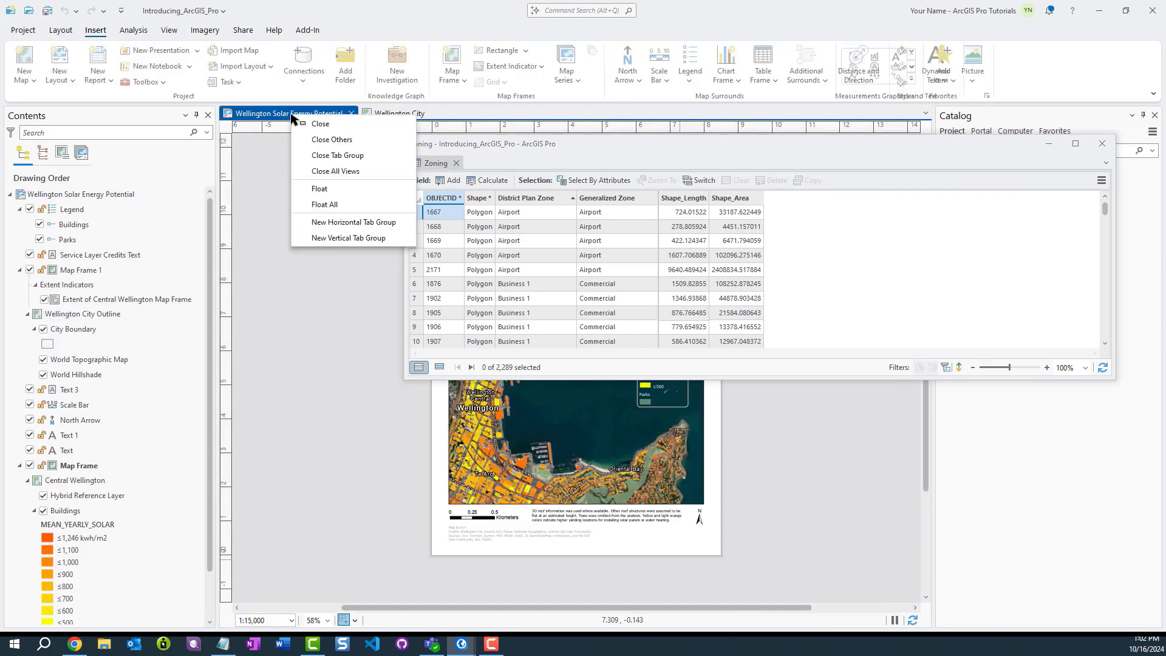
pyautogui.click(320, 189)
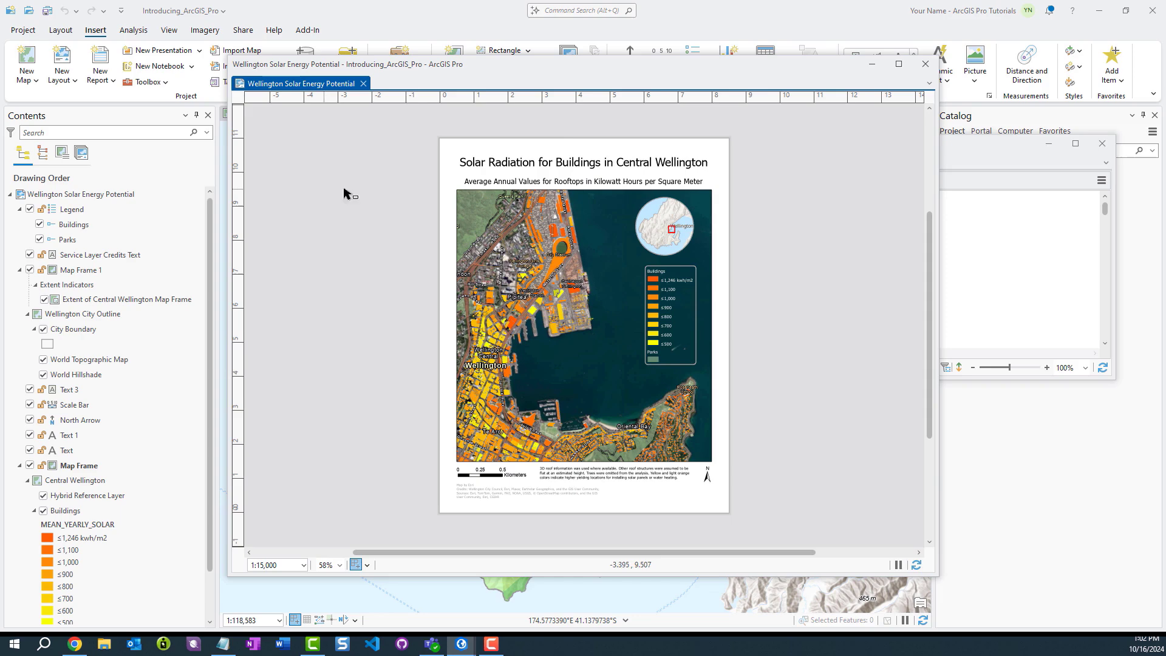
pyautogui.click(873, 65)
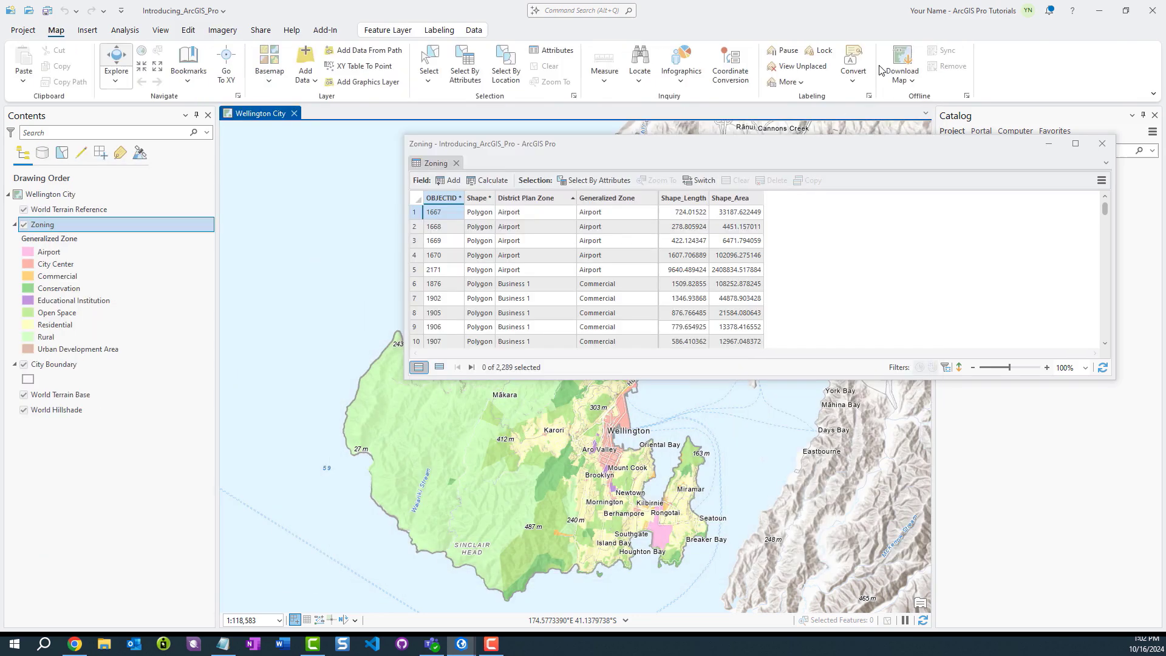
pyautogui.click(1049, 144)
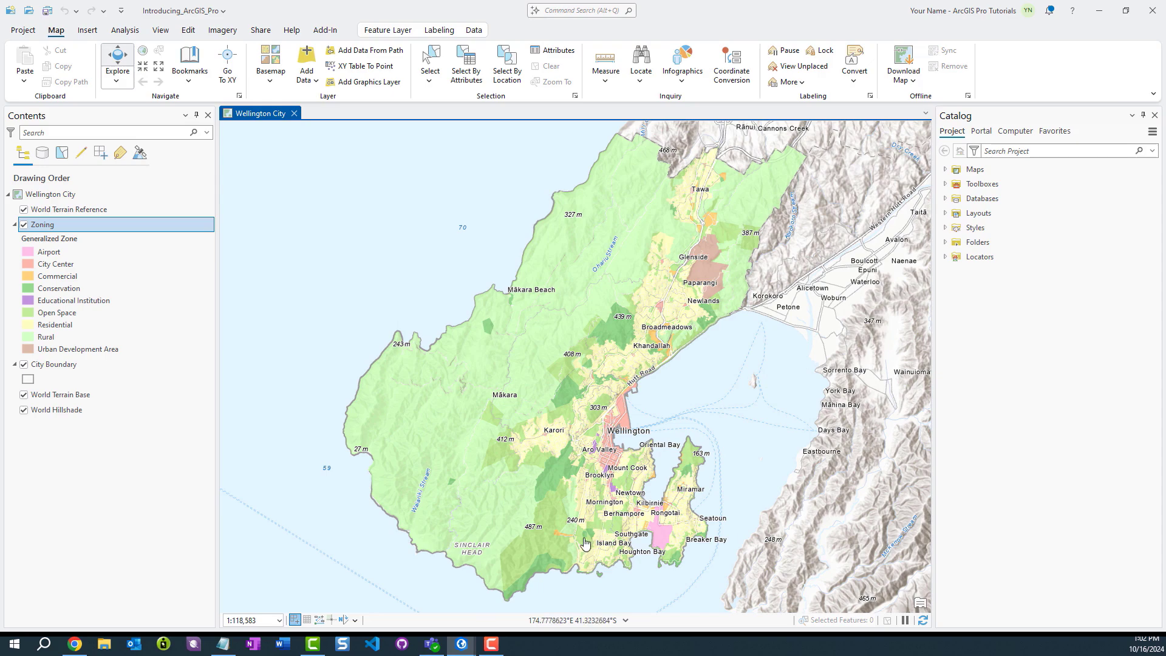
# Restore both windows, docking Zoning below the map and the layout beside Wellington City
pyautogui.moveTo(458, 648)
pyautogui.click(477, 589)
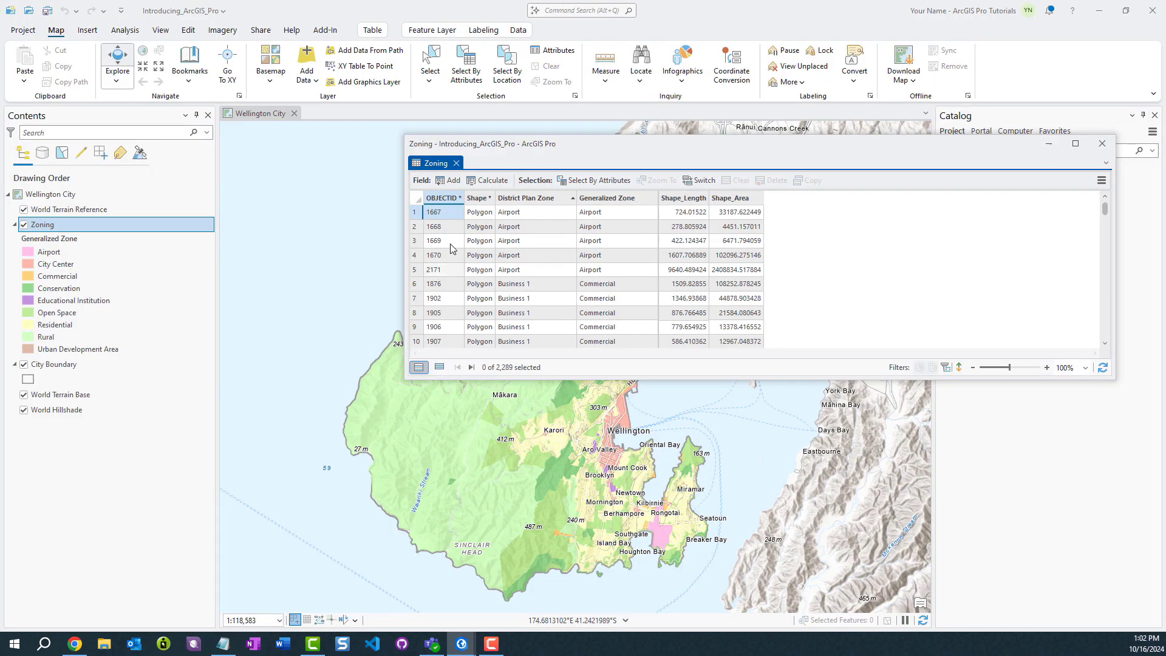
pyautogui.moveTo(437, 165); pyautogui.dragTo(576, 392)
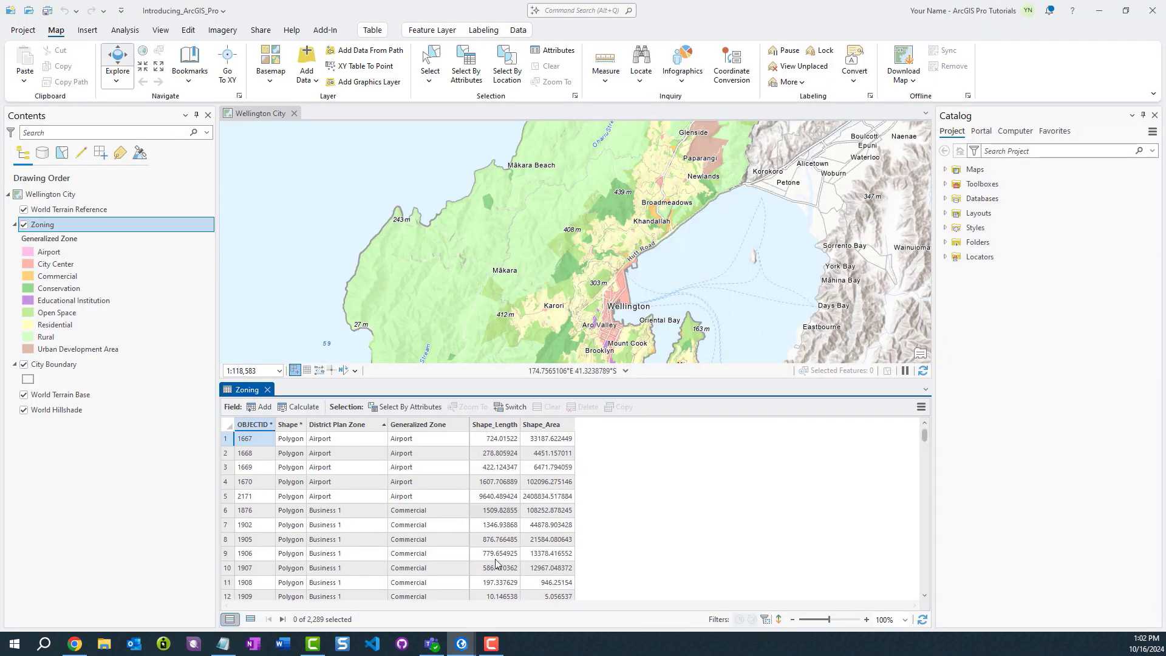
pyautogui.click(534, 592)
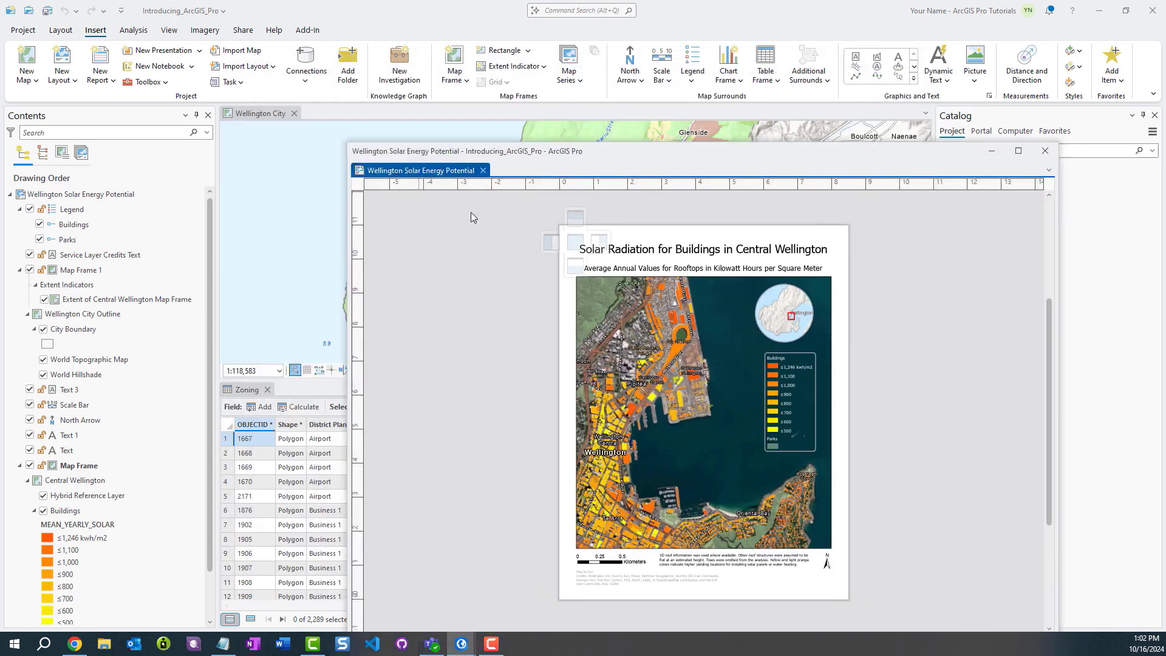
pyautogui.moveTo(473, 217); pyautogui.dragTo(579, 241)
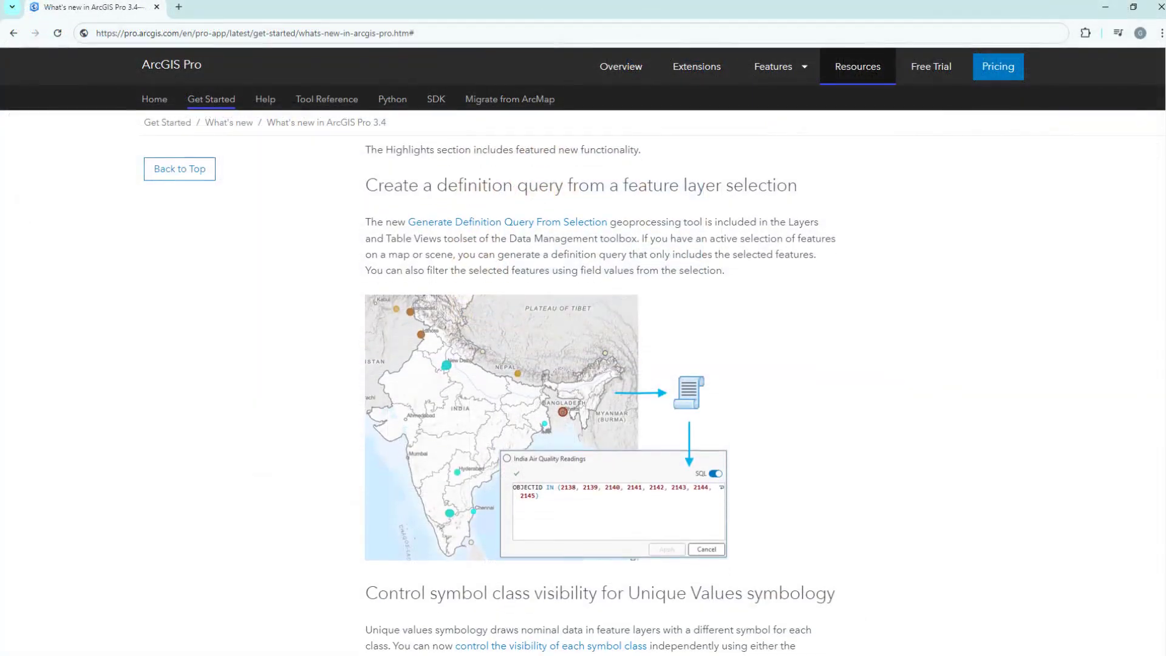
# Scroll the What's new in ArcGIS Pro 3.4 page down to the text analysis with LLMs section
pyautogui.scroll(-2, 600, 395)
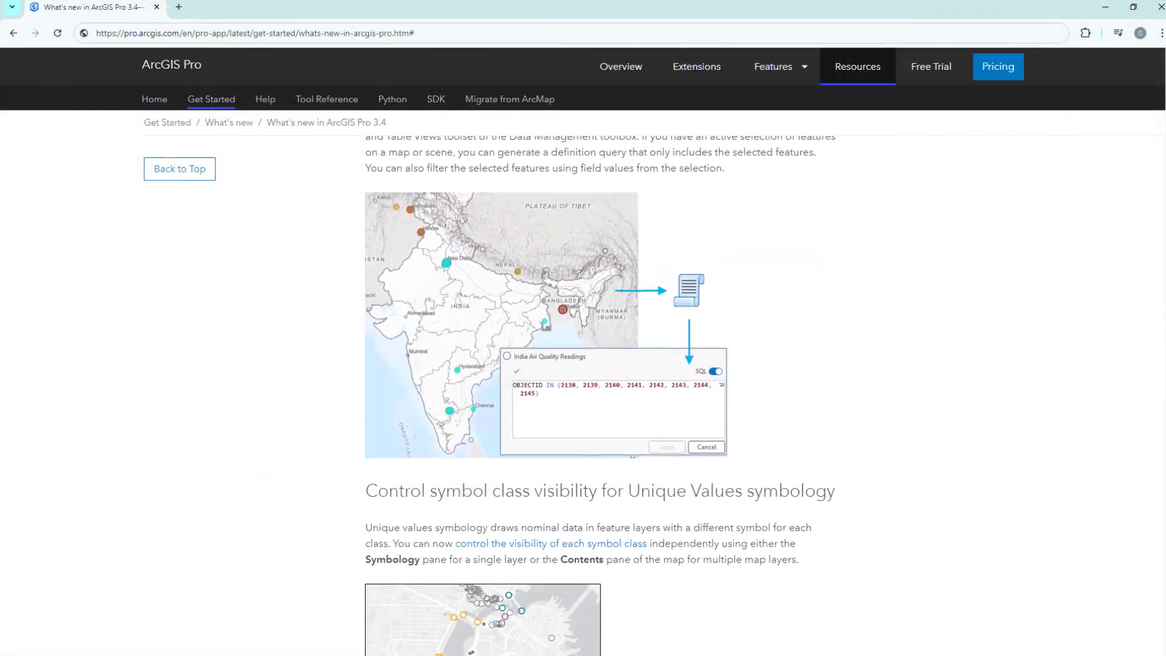
pyautogui.scroll(-12, 574, 395)
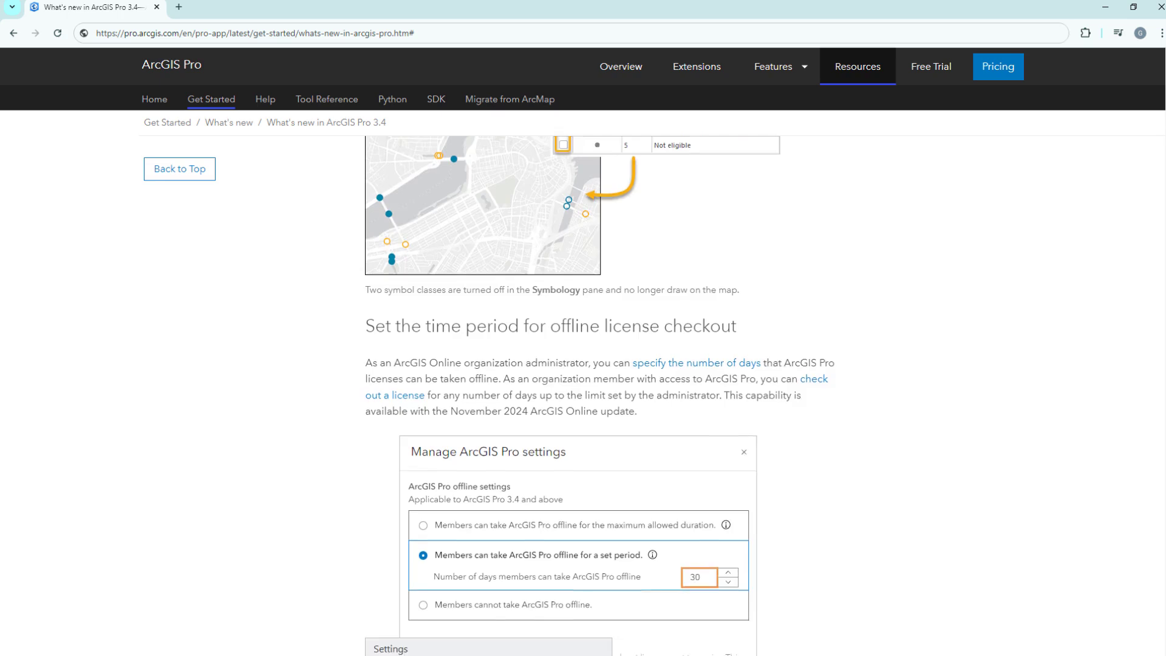
pyautogui.scroll(-13, 573, 395)
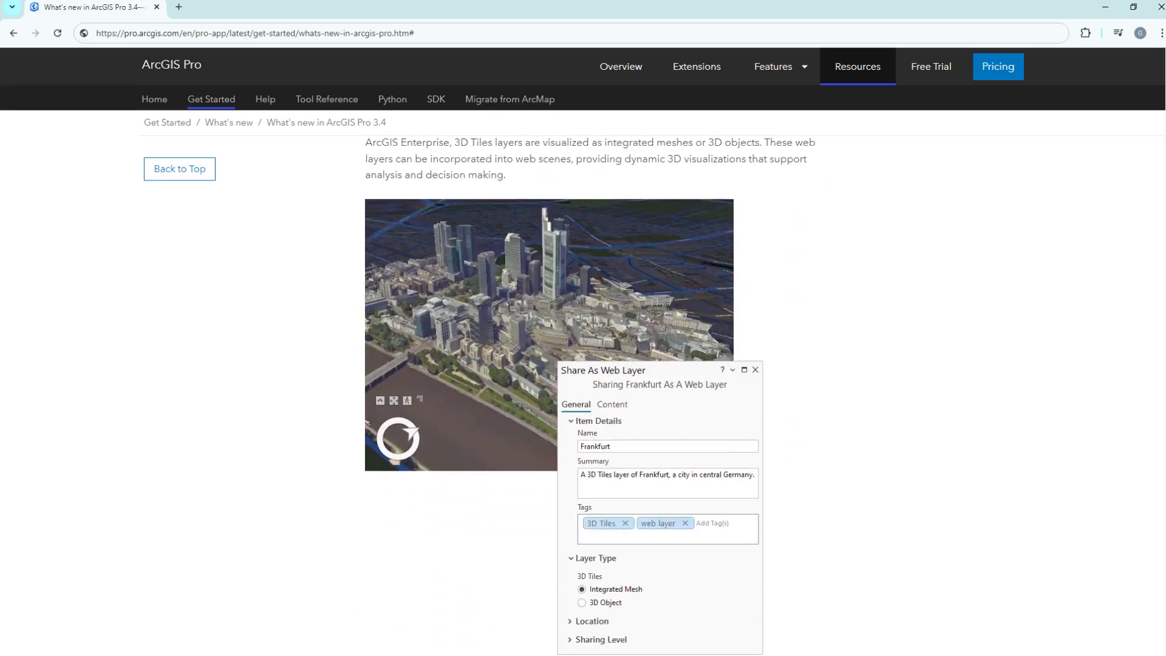
pyautogui.scroll(-12, 573, 394)
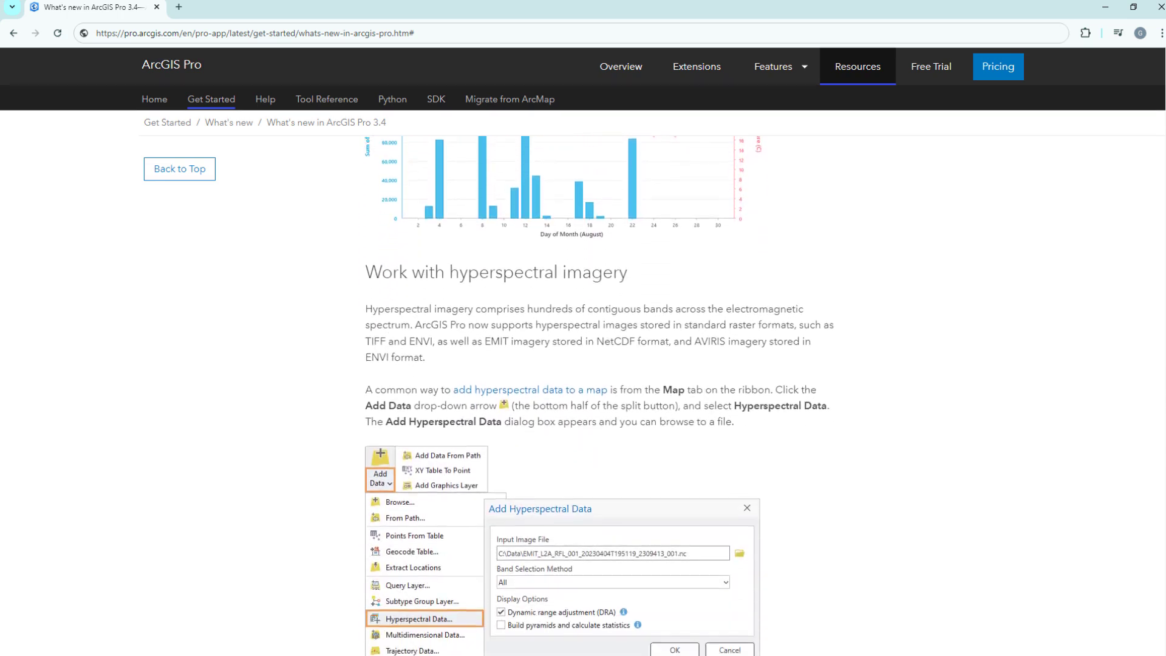
pyautogui.scroll(-12, 574, 395)
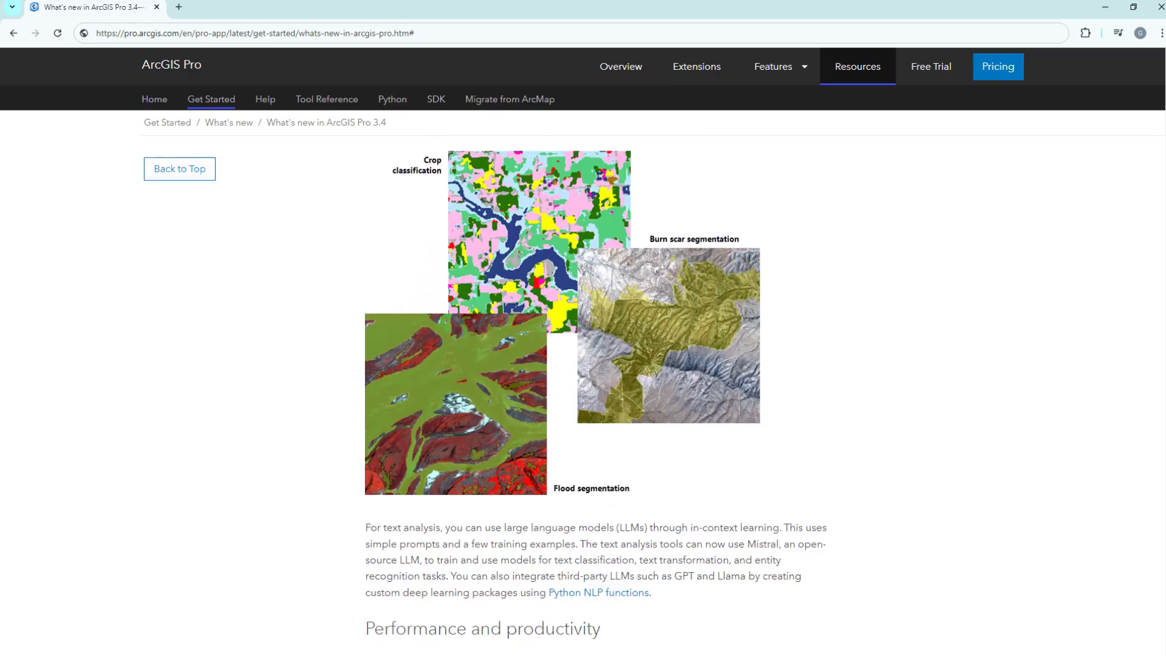